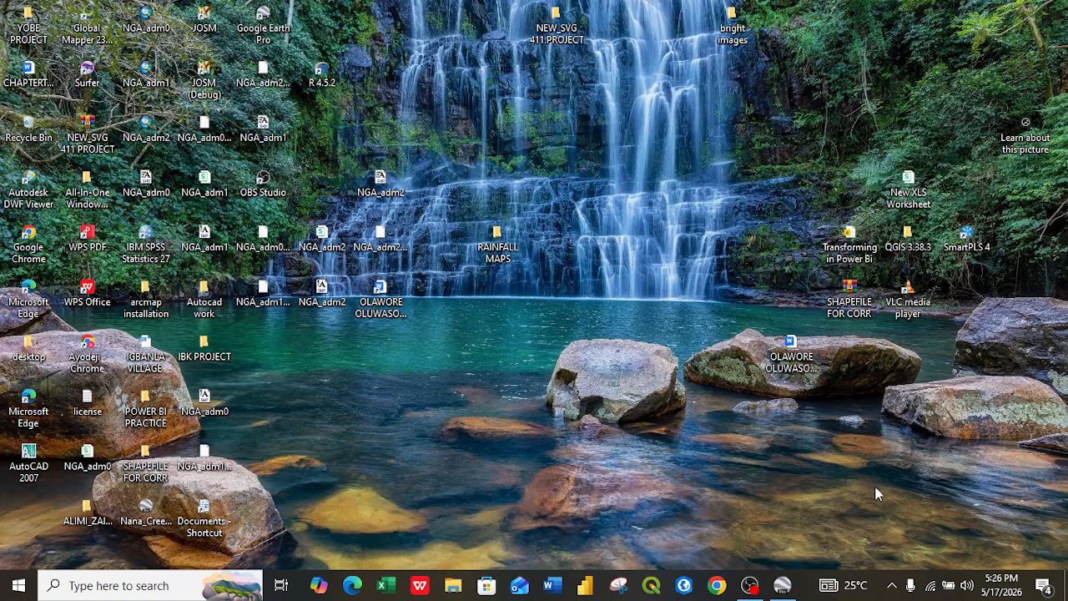
Step: Launch Google Earth Pro
{"action": "left_click", "coordinate": [785, 587]}
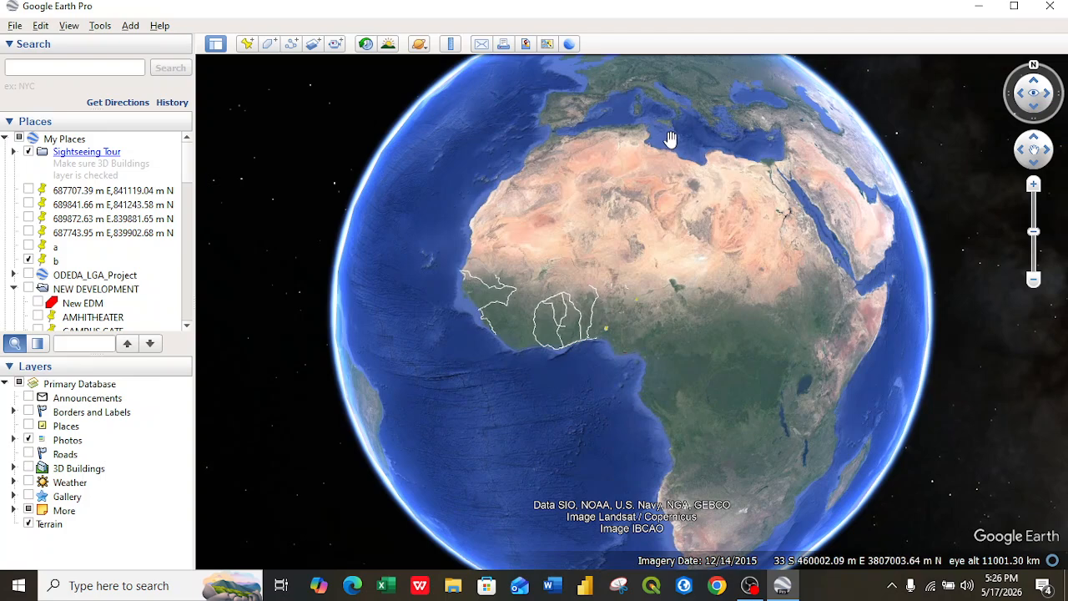
{"action": "left_click_drag", "start_coordinate": [490, 378], "coordinate": [460, 305]}
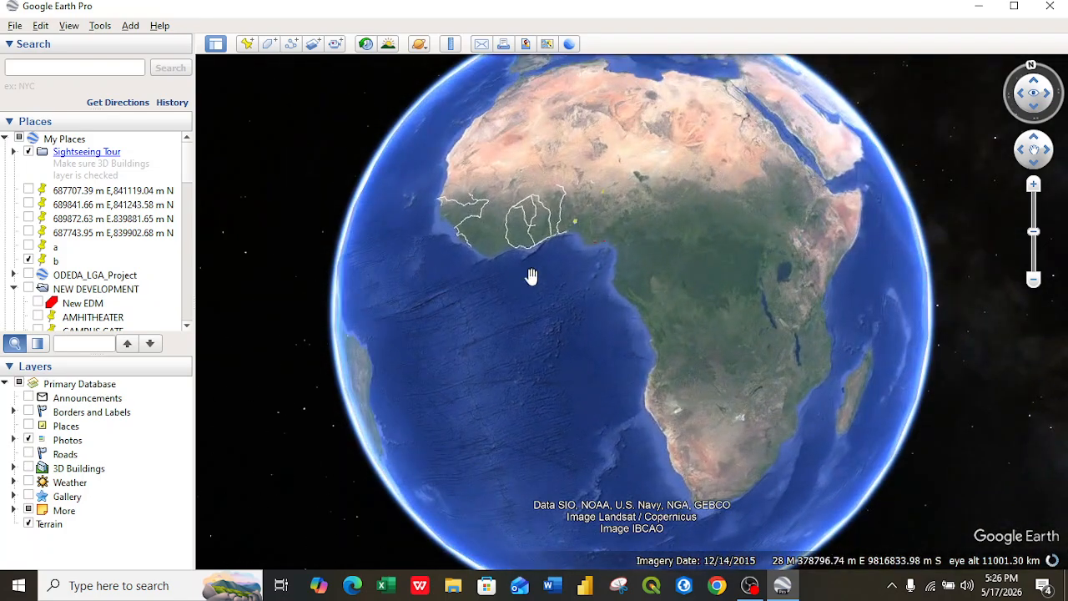
{"action": "left_click_drag", "start_coordinate": [756, 178], "coordinate": [615, 384]}
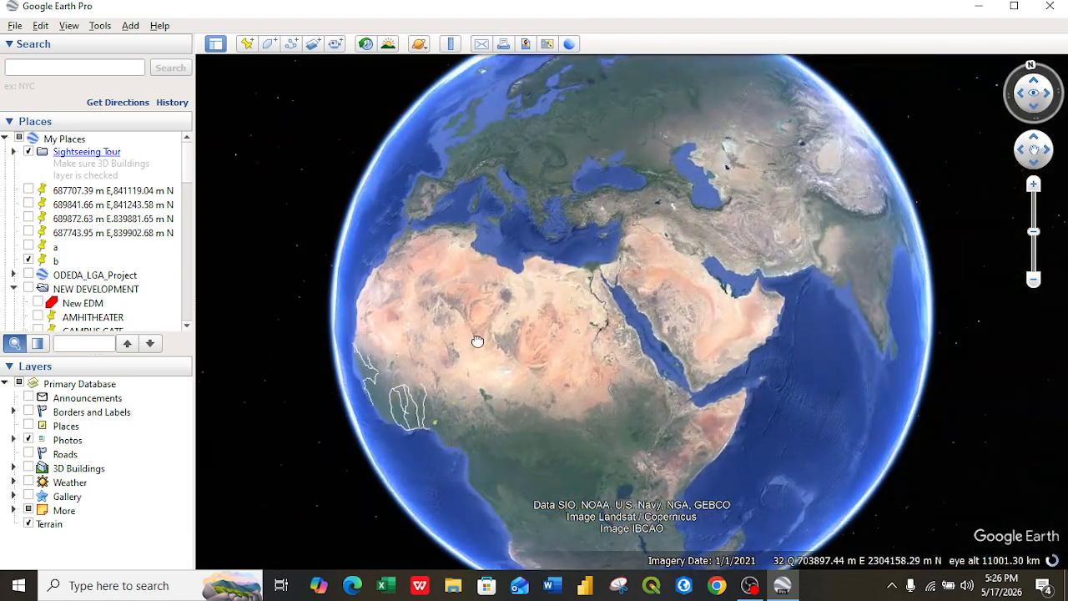
{"action": "left_click_drag", "start_coordinate": [470, 345], "coordinate": [947, 105]}
{"action": "left_click_drag", "start_coordinate": [427, 368], "coordinate": [712, 196]}
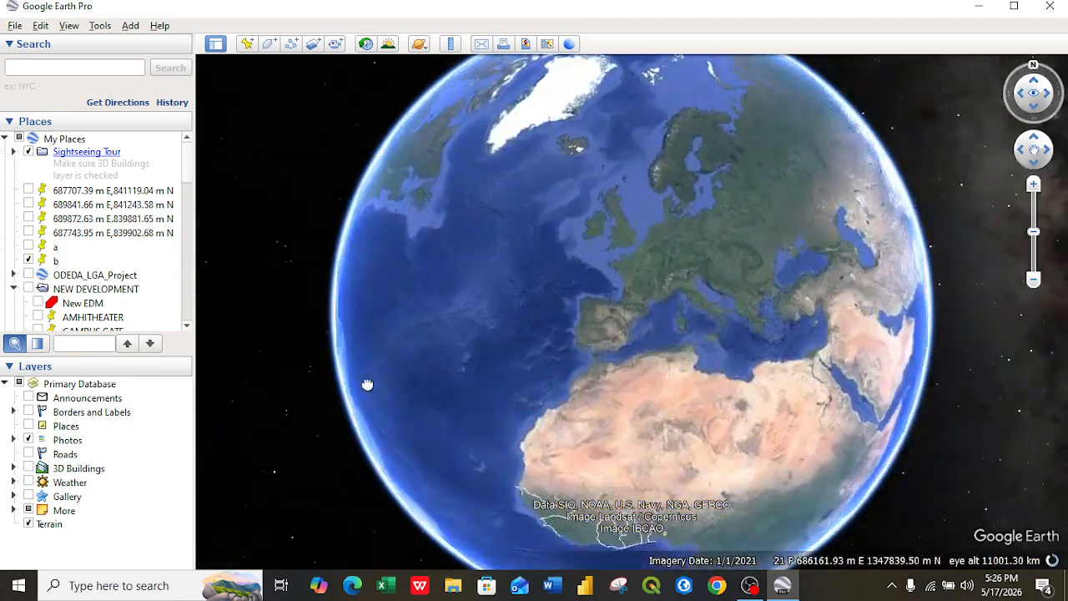
{"action": "left_click_drag", "start_coordinate": [356, 392], "coordinate": [773, 214]}
{"action": "left_click_drag", "start_coordinate": [539, 164], "coordinate": [888, 460]}
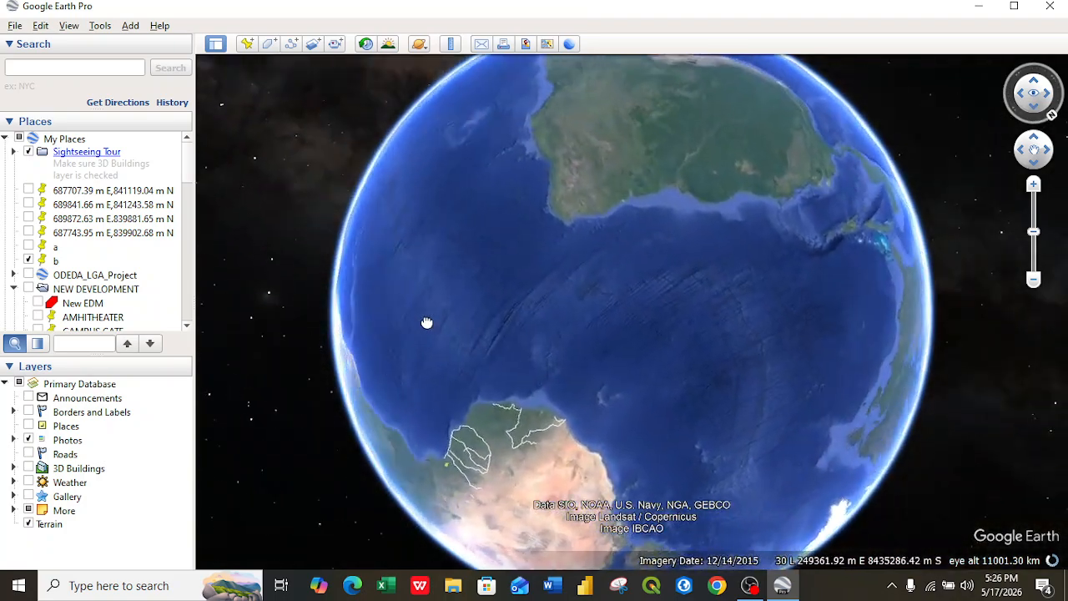
{"action": "left_click_drag", "start_coordinate": [427, 323], "coordinate": [603, 489]}
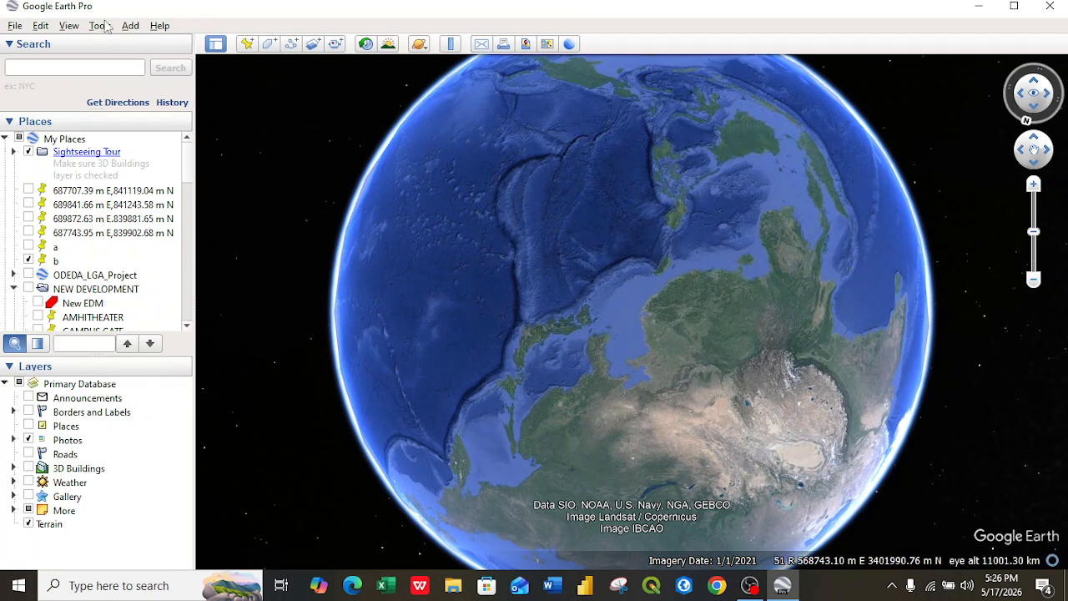
Step: Set the latitude/longitude display to Decimal Degrees in the options and apply it
{"action": "left_click", "coordinate": [102, 27]}
{"action": "left_click", "coordinate": [142, 157]}
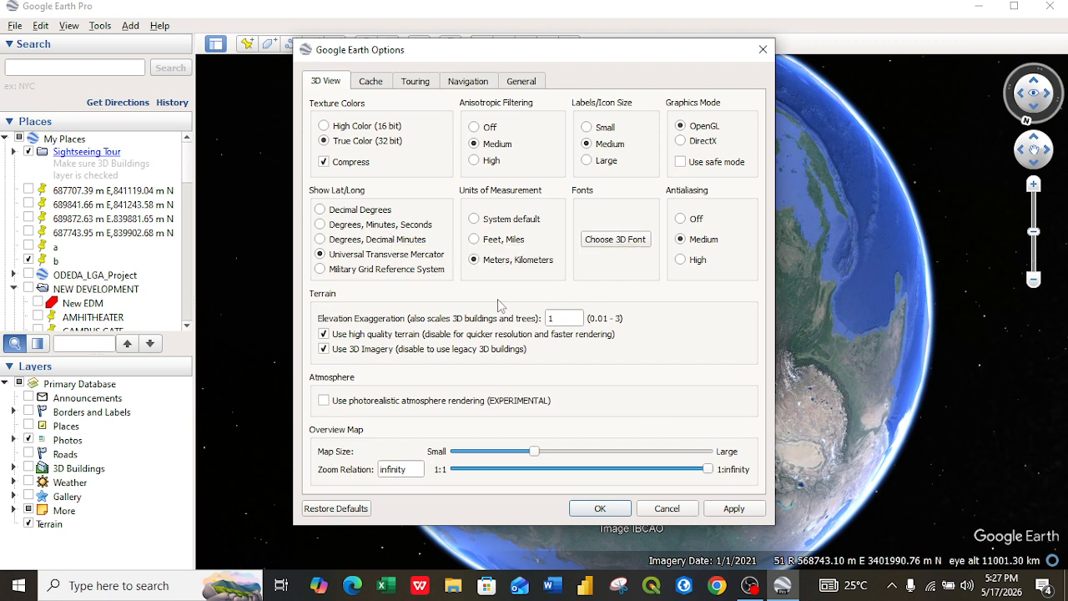
{"action": "left_click", "coordinate": [354, 212]}
{"action": "left_click", "coordinate": [743, 510]}
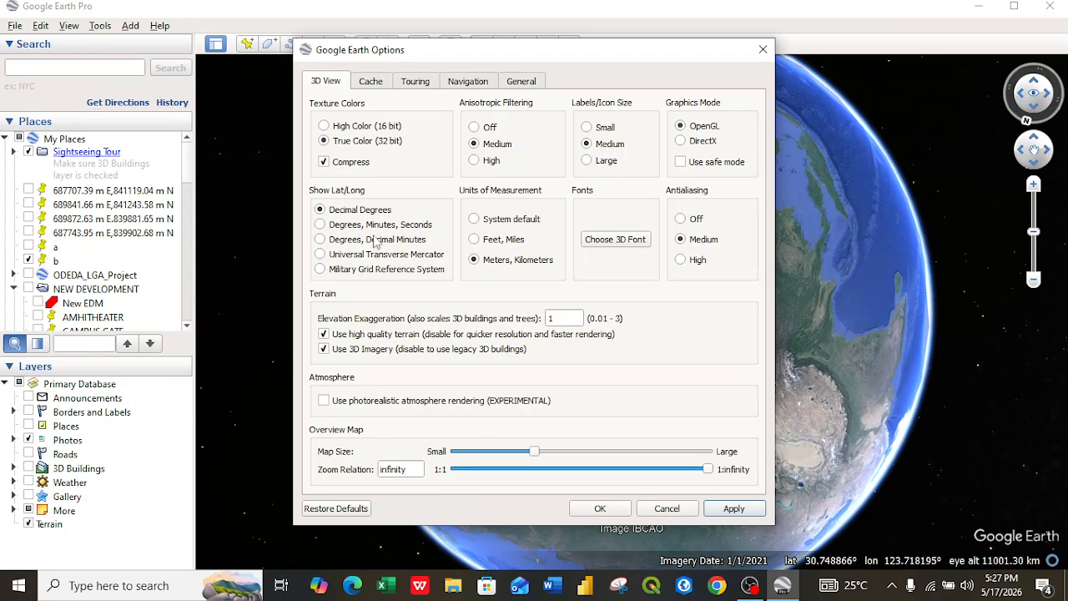
Step: Set the coordinate display to Universal Transverse Mercator, apply, and close the options
{"action": "left_click", "coordinate": [344, 256]}
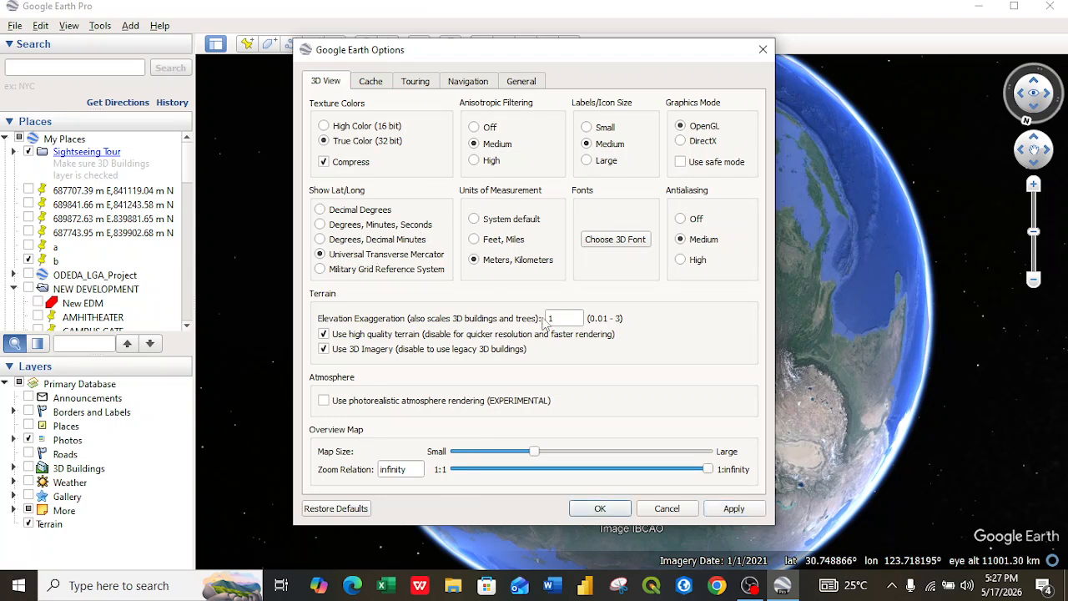
{"action": "left_click", "coordinate": [734, 509]}
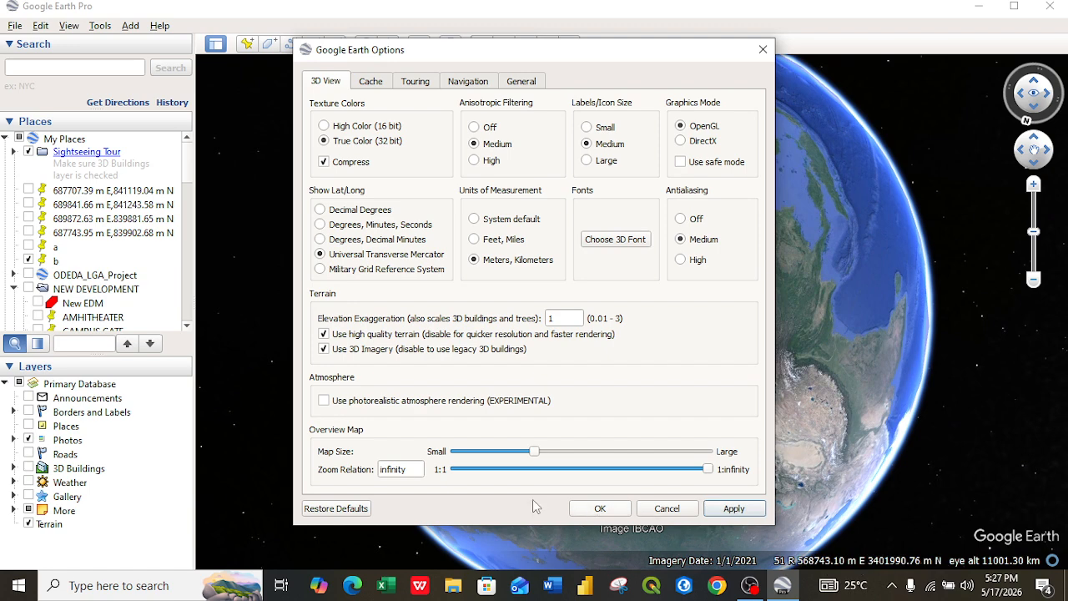
{"action": "left_click", "coordinate": [608, 508]}
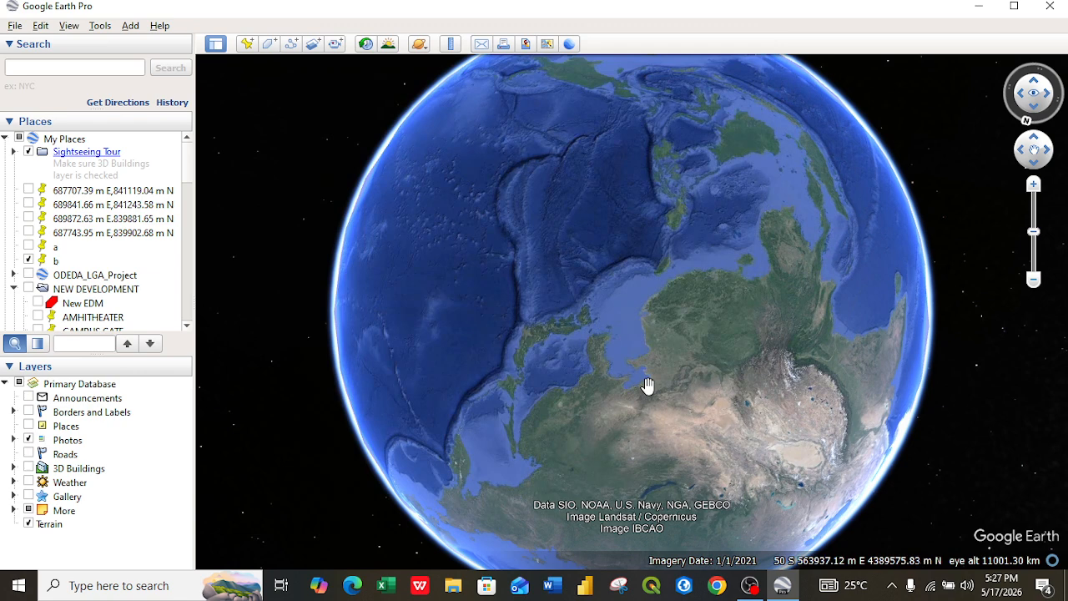
Step: Search for ilesha to fly to Ilesa
{"action": "left_click", "coordinate": [75, 67]}
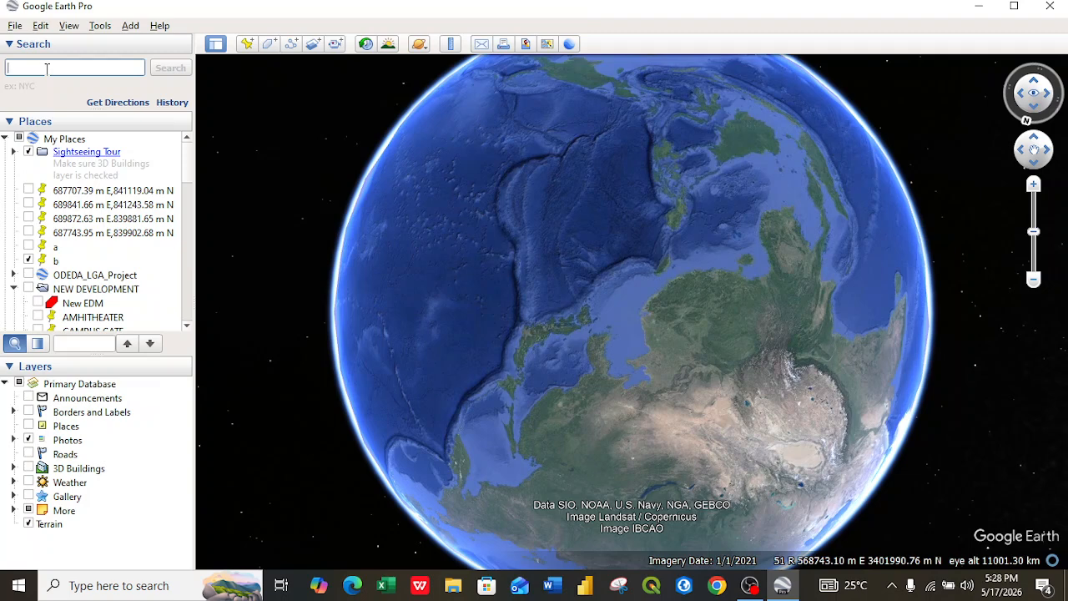
{"action": "type", "text": "ilesha"}
{"action": "left_click", "coordinate": [169, 73]}
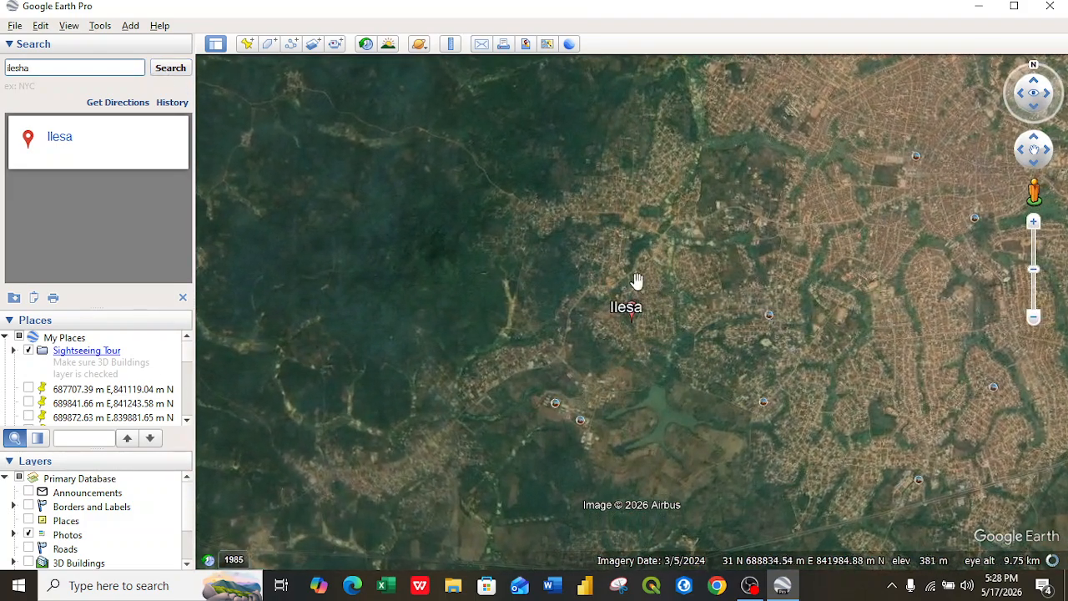
Step: Examine the imagery around Ilesa up close
{"action": "scroll", "coordinate": [628, 286], "scroll_direction": "up", "scroll_amount": 3}
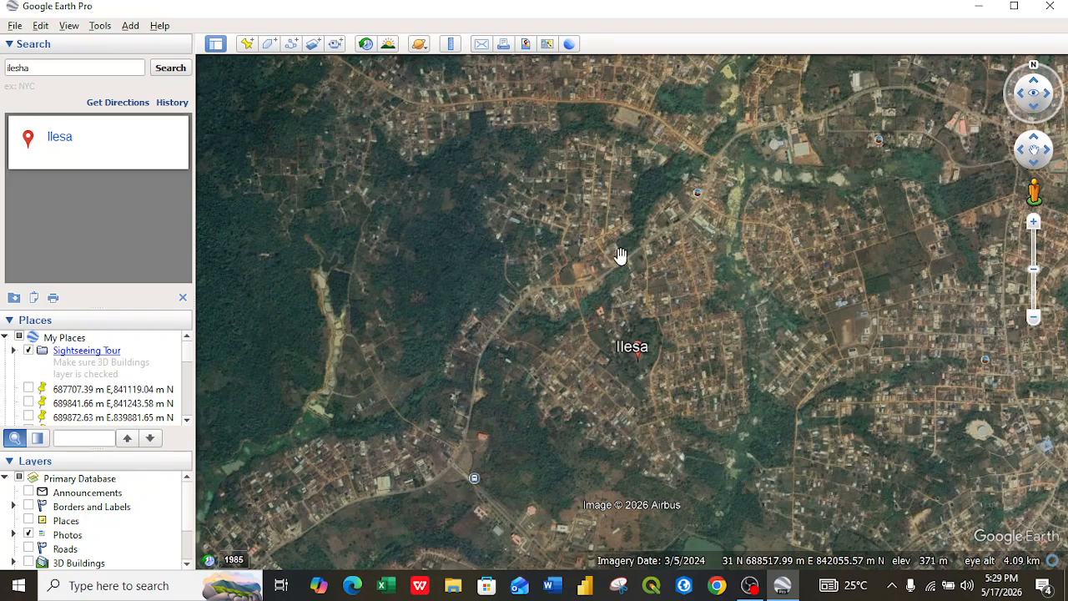
{"action": "right_click", "coordinate": [621, 256]}
{"action": "right_click_drag", "start_coordinate": [621, 256], "coordinate": [676, 594]}
{"action": "mouse_move", "coordinate": [681, 163]}
{"action": "right_mouse_down"}
{"action": "mouse_move", "coordinate": [675, 273]}
{"action": "mouse_move", "coordinate": [697, 353]}
{"action": "mouse_move", "coordinate": [682, 336]}
{"action": "mouse_move", "coordinate": [692, 386]}
{"action": "mouse_move", "coordinate": [704, 372]}
{"action": "mouse_move", "coordinate": [720, 456]}
{"action": "mouse_move", "coordinate": [720, 382]}
{"action": "mouse_move", "coordinate": [752, 451]}
{"action": "mouse_move", "coordinate": [743, 347]}
{"action": "mouse_move", "coordinate": [777, 534]}
{"action": "mouse_move", "coordinate": [721, 276]}
{"action": "mouse_move", "coordinate": [770, 499]}
{"action": "mouse_move", "coordinate": [683, 224]}
{"action": "mouse_move", "coordinate": [716, 499]}
{"action": "right_mouse_up"}
{"action": "right_click_drag", "start_coordinate": [732, 132], "coordinate": [727, 349]}
{"action": "right_click_drag", "start_coordinate": [743, 126], "coordinate": [718, 358]}
{"action": "right_click_drag", "start_coordinate": [741, 100], "coordinate": [709, 375]}
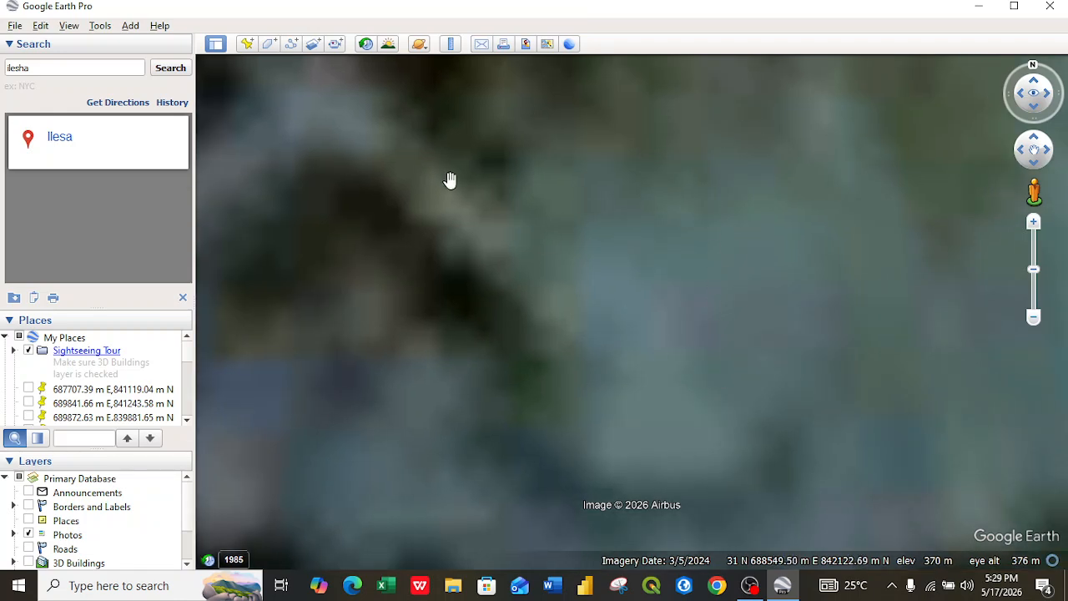
{"action": "mouse_move", "coordinate": [610, 87]}
{"action": "right_mouse_down"}
{"action": "mouse_move", "coordinate": [615, 208]}
{"action": "mouse_move", "coordinate": [653, 435]}
{"action": "mouse_move", "coordinate": [646, 339]}
{"action": "mouse_move", "coordinate": [651, 370]}
{"action": "mouse_move", "coordinate": [663, 267]}
{"action": "mouse_move", "coordinate": [659, 398]}
{"action": "right_mouse_up"}
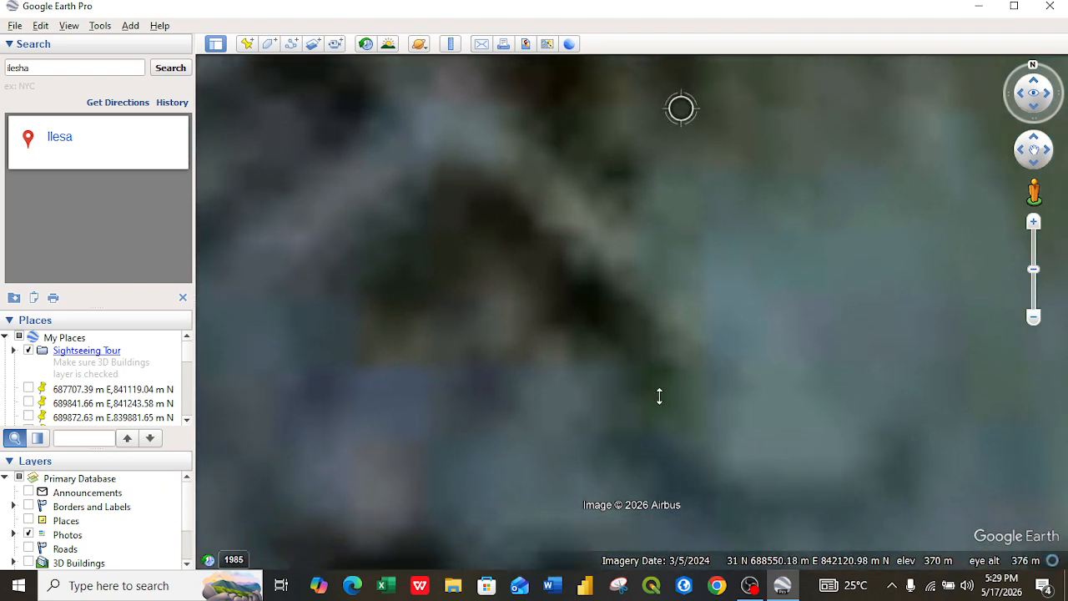
Step: Add a placemark northwest of the Ilesa reservoir, near the top-left corner of the view
{"action": "left_click", "coordinate": [176, 74]}
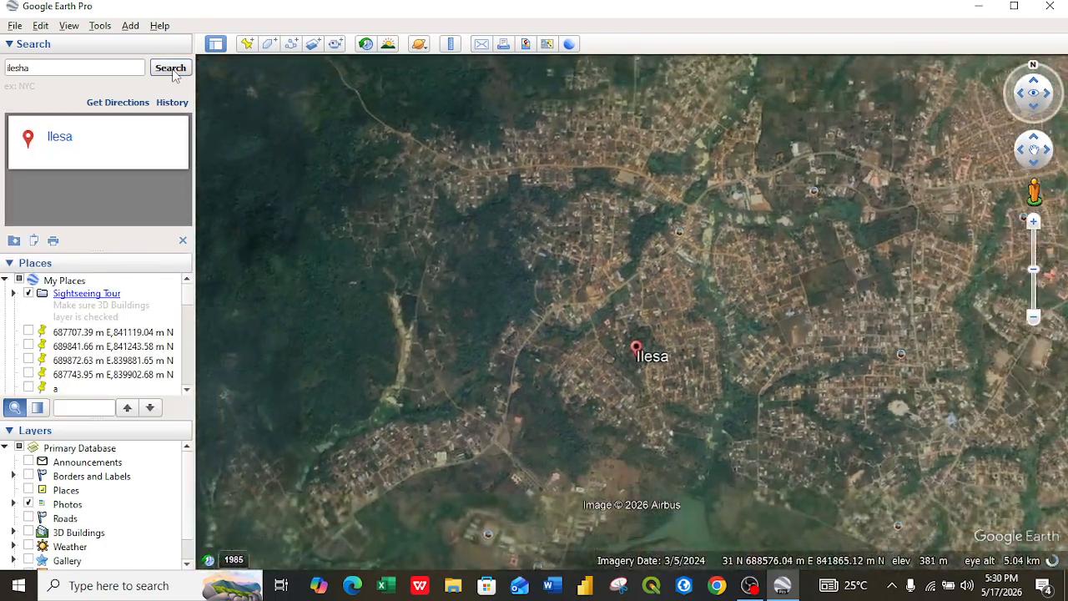
{"action": "scroll", "coordinate": [670, 403], "scroll_direction": "down", "scroll_amount": 3}
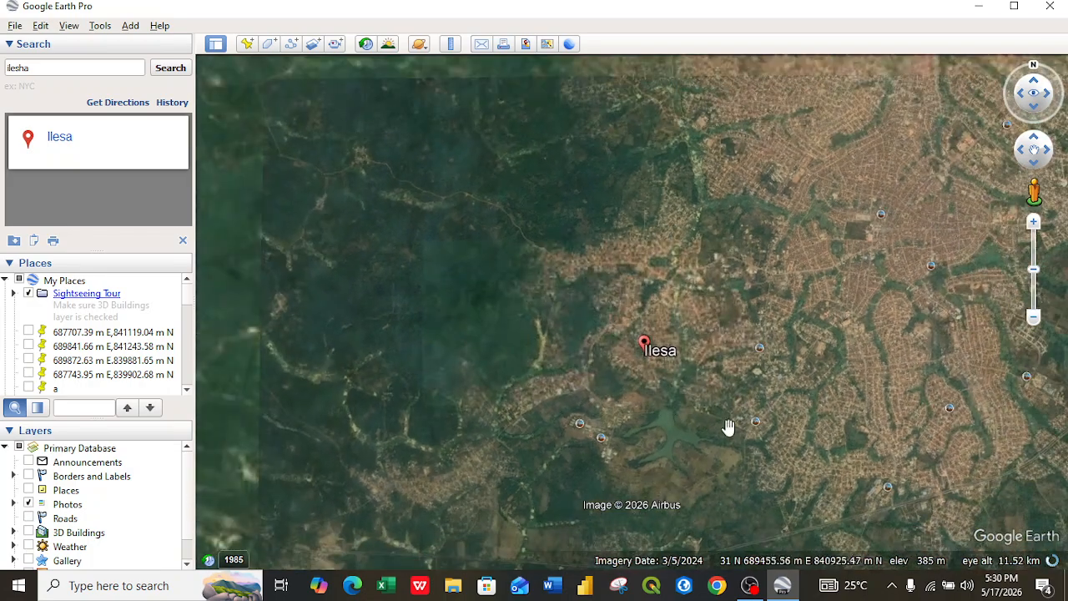
{"action": "scroll", "coordinate": [724, 421], "scroll_direction": "up", "scroll_amount": 3}
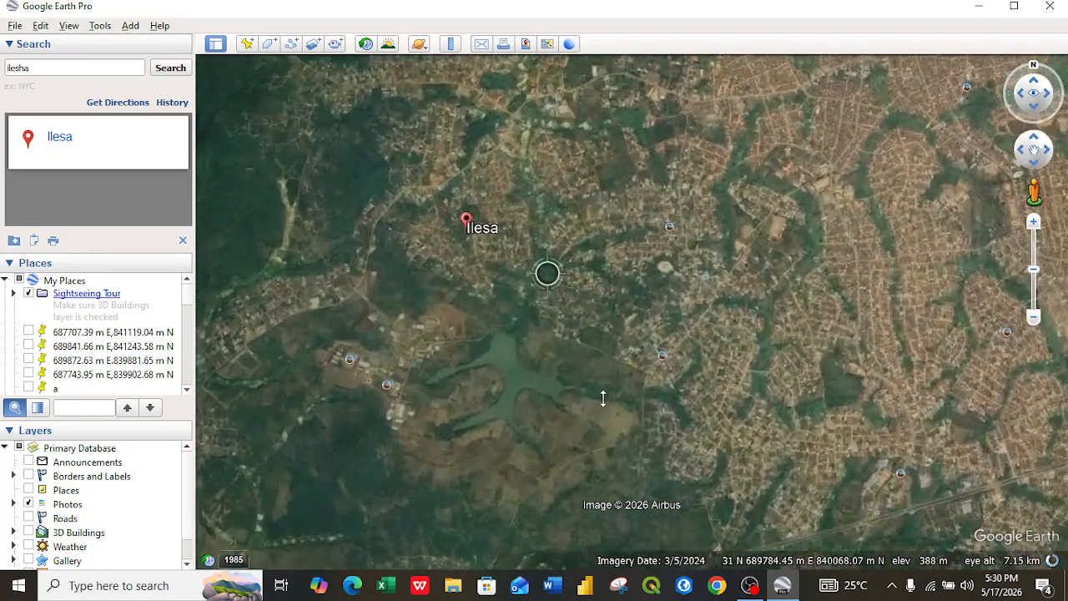
{"action": "right_click_drag", "start_coordinate": [604, 399], "coordinate": [598, 407]}
{"action": "left_click_drag", "start_coordinate": [523, 412], "coordinate": [632, 391]}
{"action": "right_click_drag", "start_coordinate": [630, 389], "coordinate": [631, 391]}
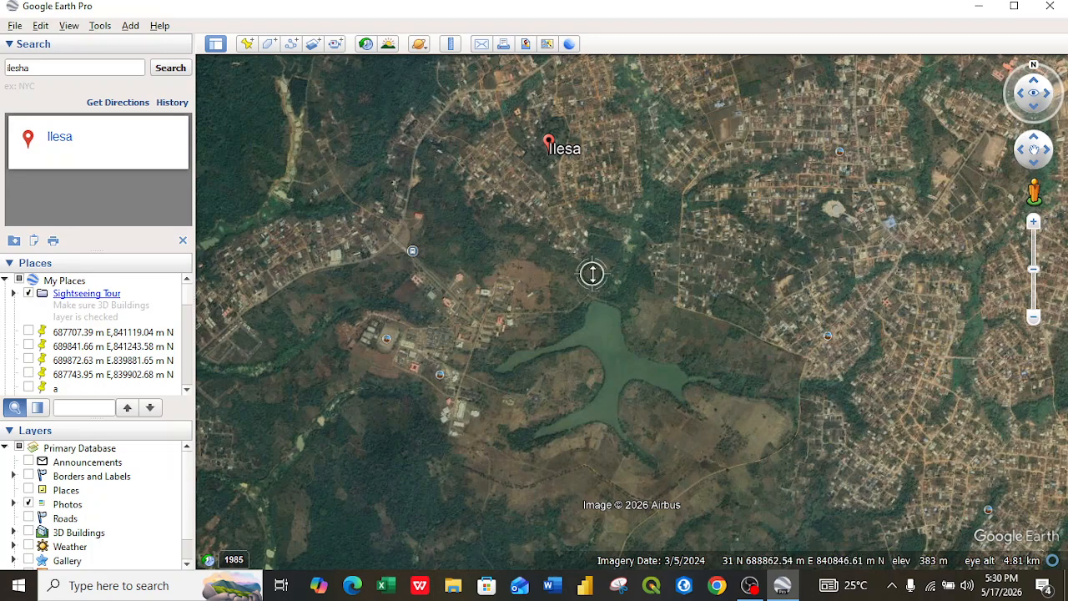
{"action": "scroll", "coordinate": [589, 269], "scroll_direction": "down", "scroll_amount": 1}
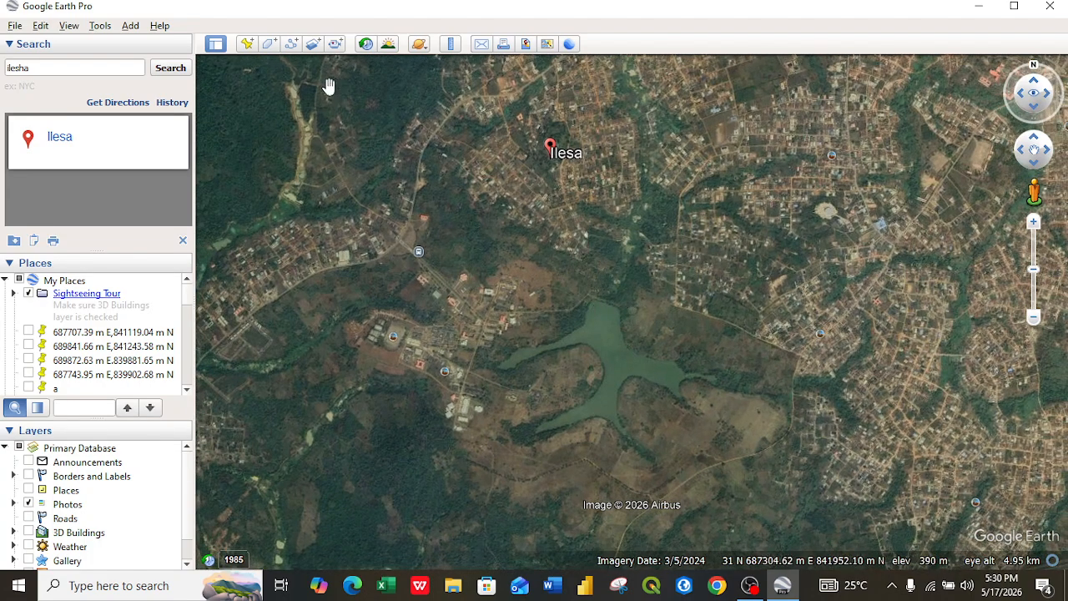
{"action": "left_click", "coordinate": [247, 47]}
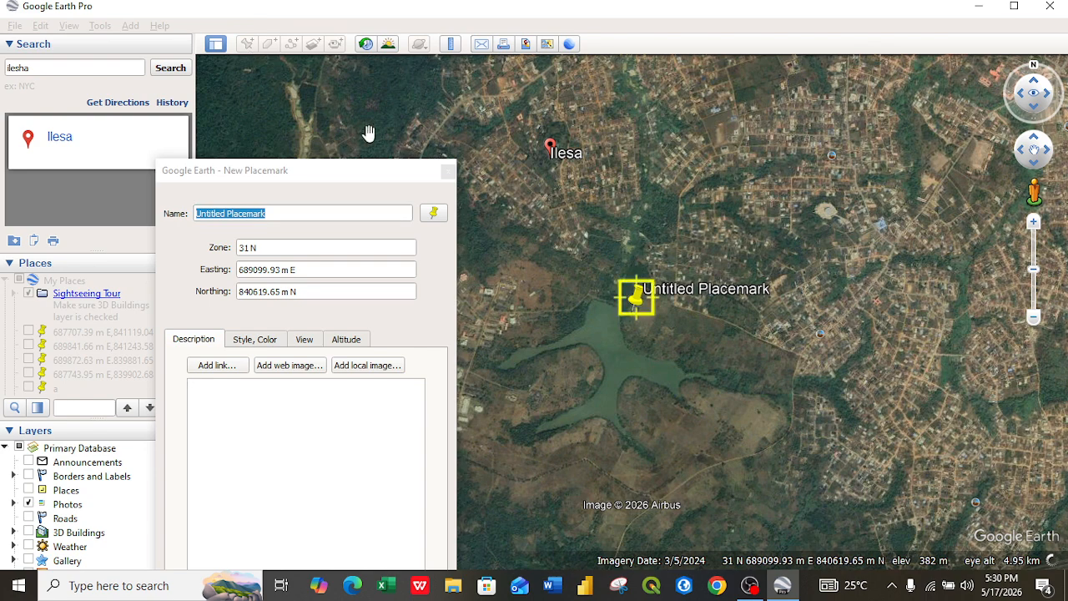
{"action": "left_click_drag", "start_coordinate": [230, 170], "coordinate": [3, 93]}
{"action": "left_click_drag", "start_coordinate": [642, 303], "coordinate": [259, 111]}
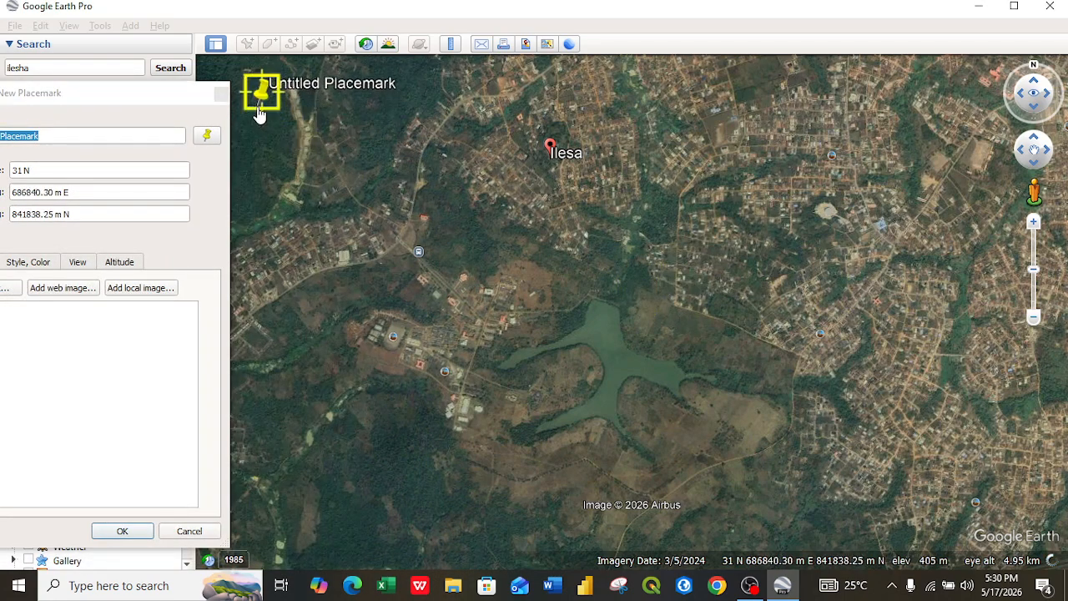
{"action": "left_click_drag", "start_coordinate": [78, 100], "coordinate": [490, 159]}
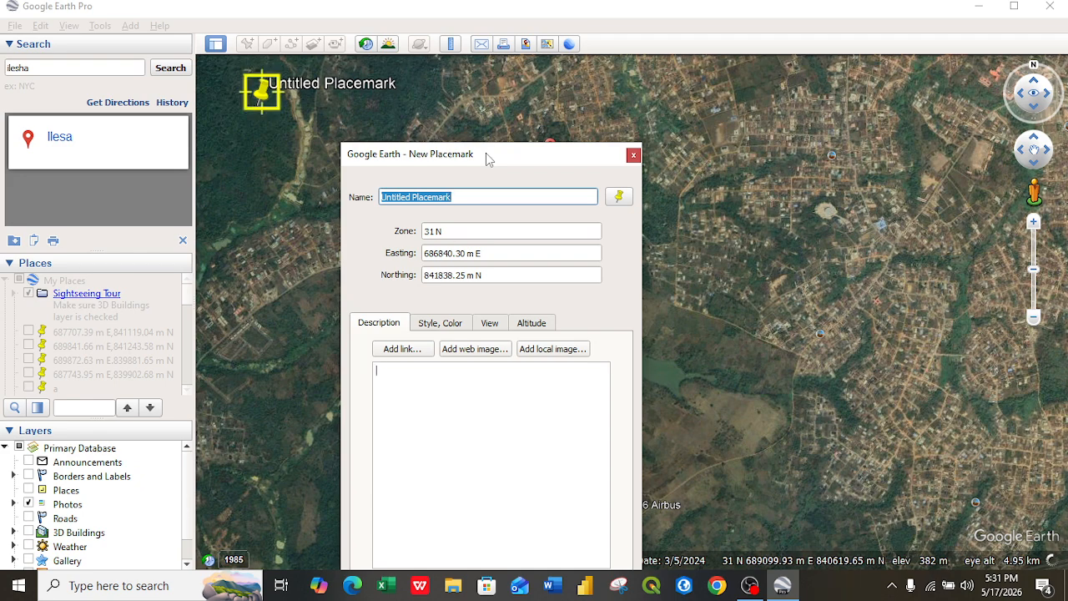
Step: Name the new placemark point1
{"action": "key", "text": "BackSpace"}
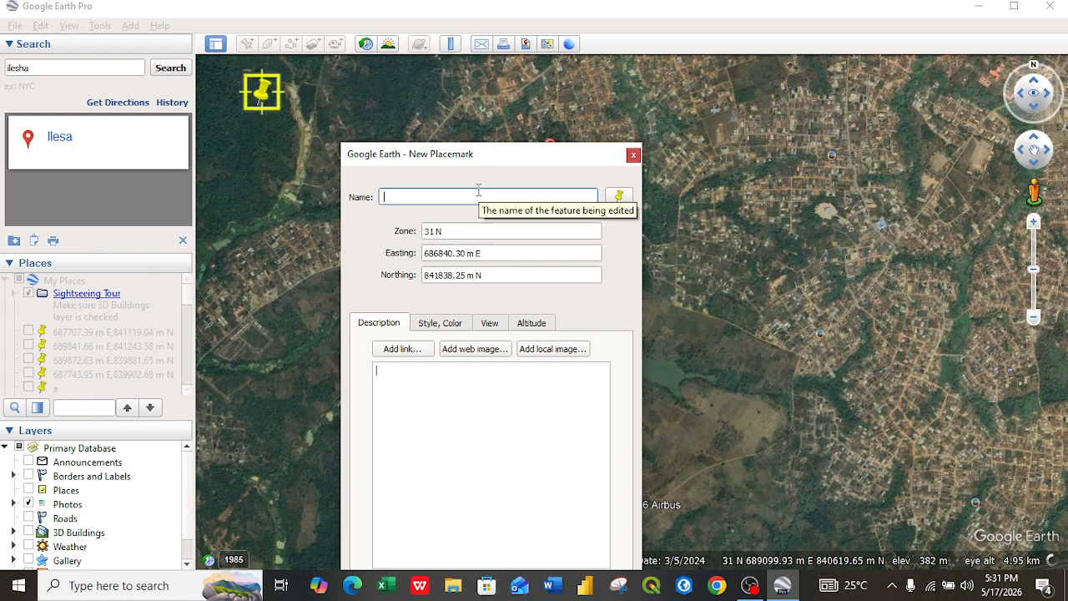
{"action": "type", "text": "1"}
{"action": "left_click_drag", "start_coordinate": [497, 161], "coordinate": [513, 111]}
{"action": "key", "text": "BackSpace"}
{"action": "type", "text": "poin"}
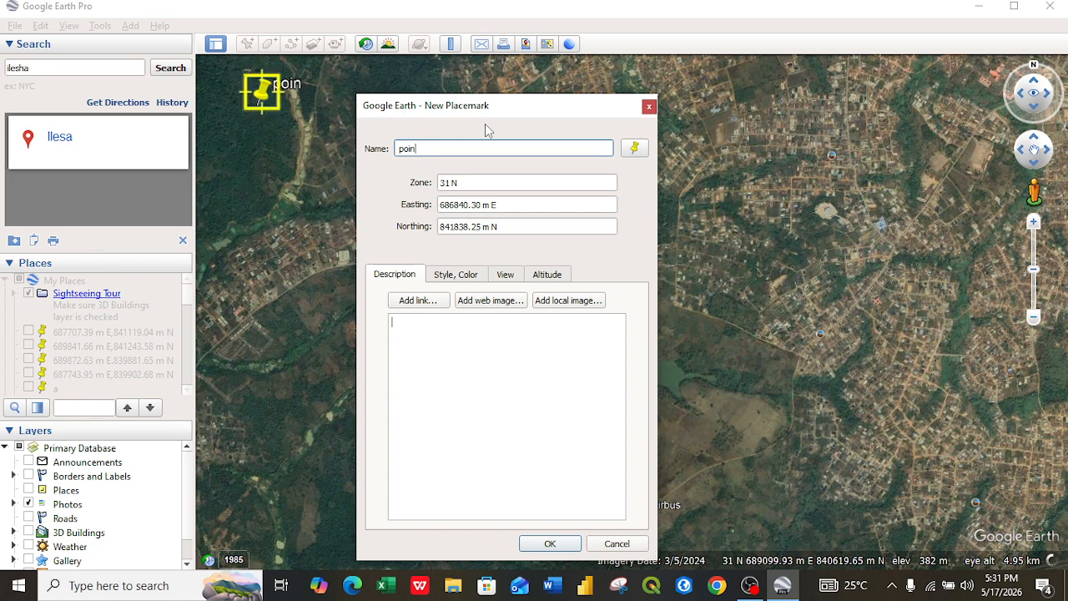
{"action": "key", "text": "BackSpace"}
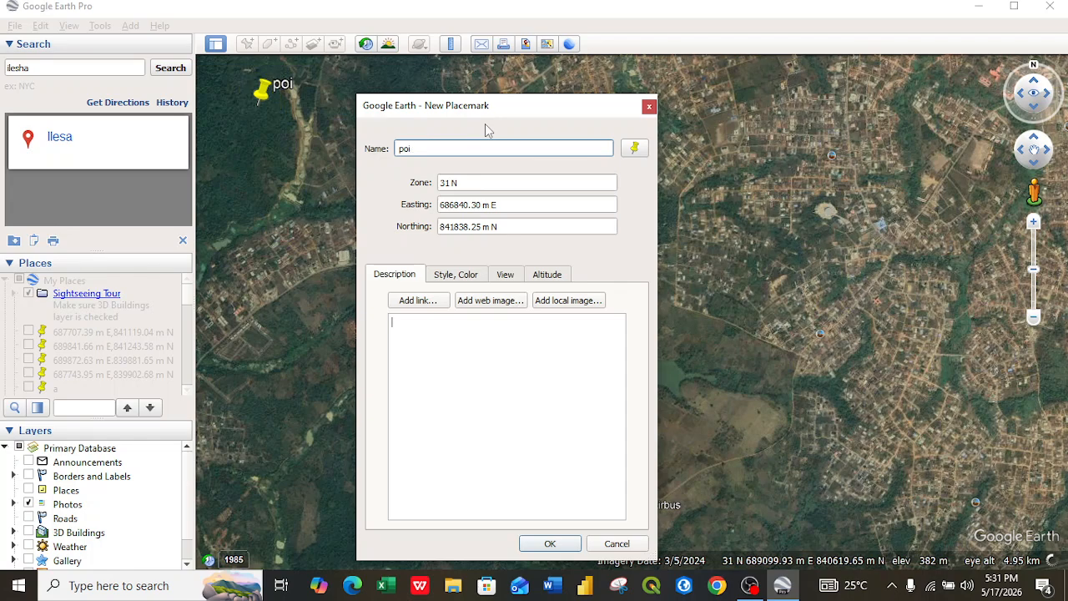
{"action": "type", "text": "nt1"}
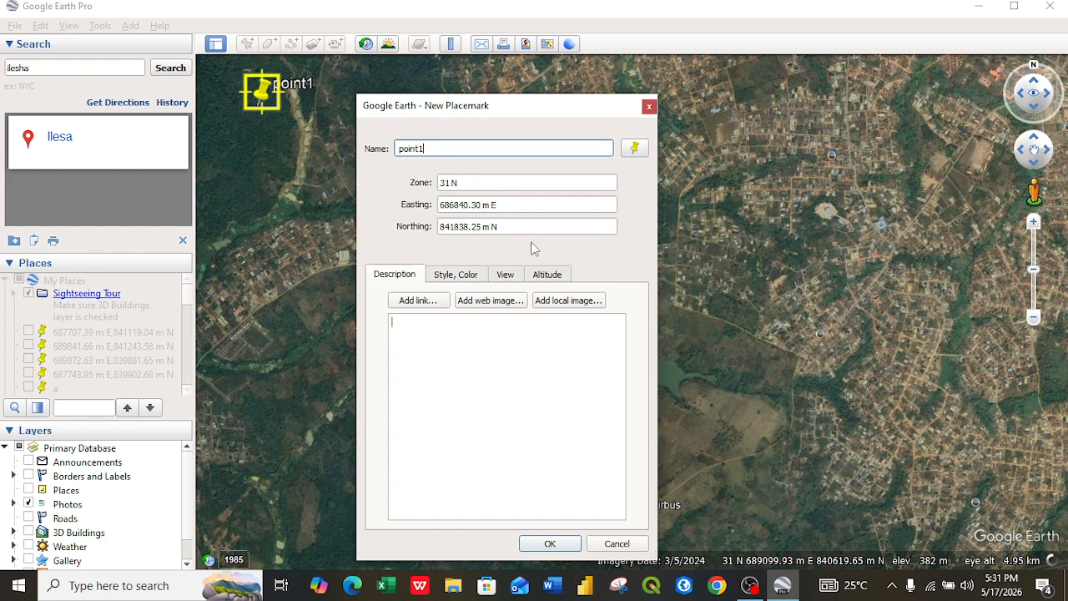
Step: Take a rectangular snip of the Google Earth screen with the Snipping Tool
{"action": "left_click", "coordinate": [623, 584]}
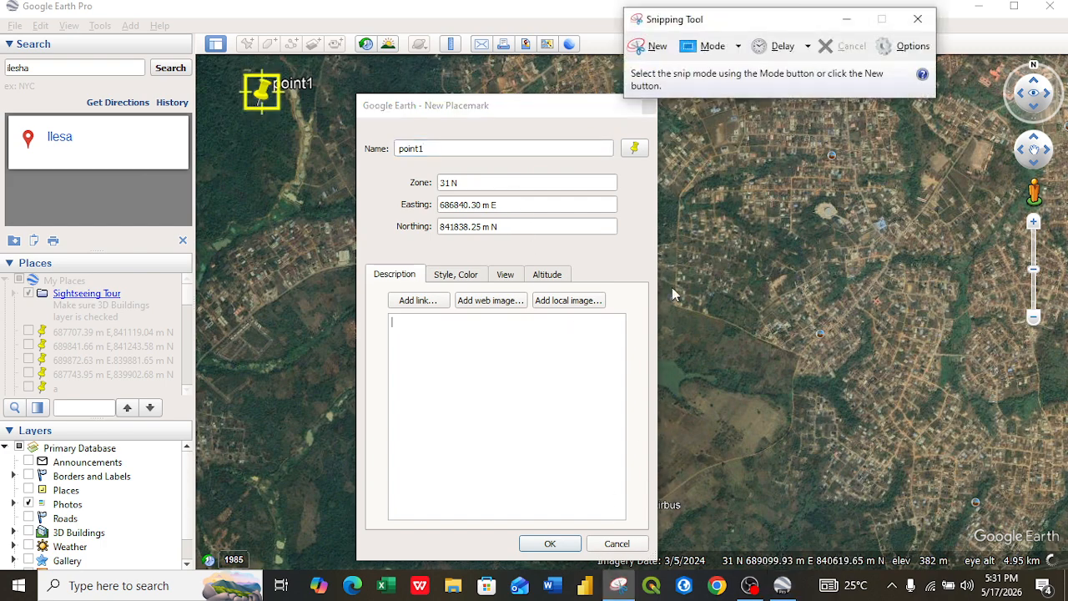
{"action": "left_click", "coordinate": [705, 48]}
{"action": "left_click", "coordinate": [719, 95]}
{"action": "left_click_drag", "start_coordinate": [39, 33], "coordinate": [1020, 569]}
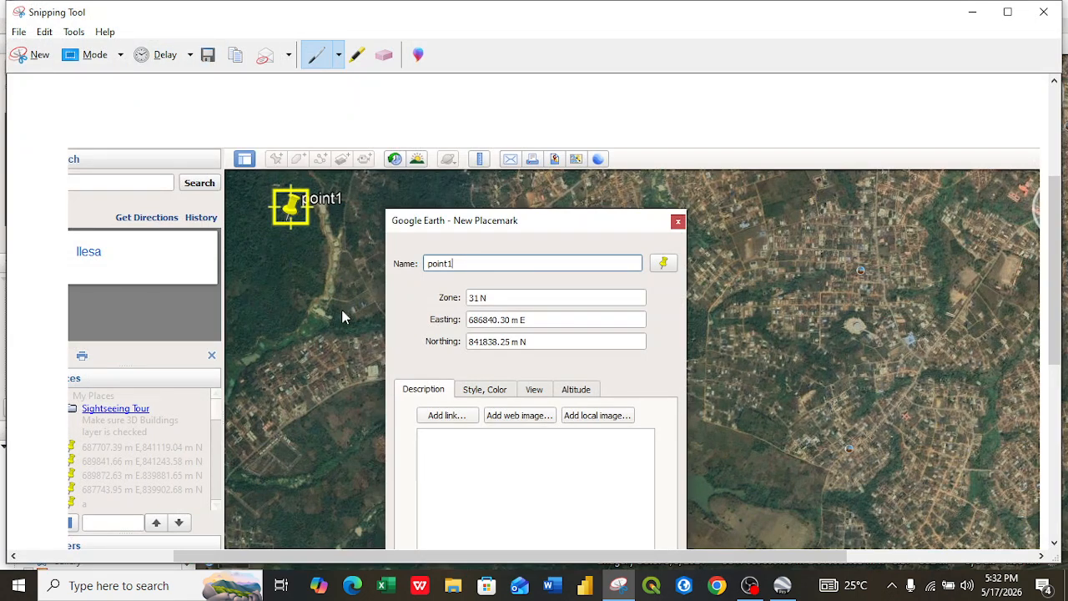
Step: Save the snip in Pictures as PNG named ilesha poin 1, then return to Google Earth
{"action": "left_click", "coordinate": [208, 54]}
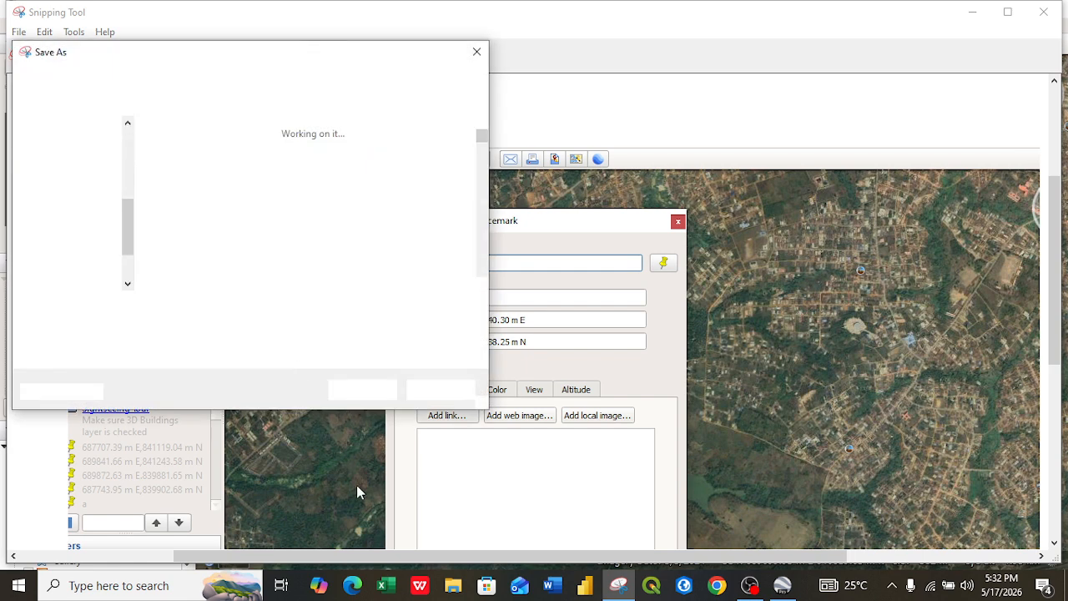
{"action": "key", "text": "BackSpace"}
{"action": "type", "text": "il"}
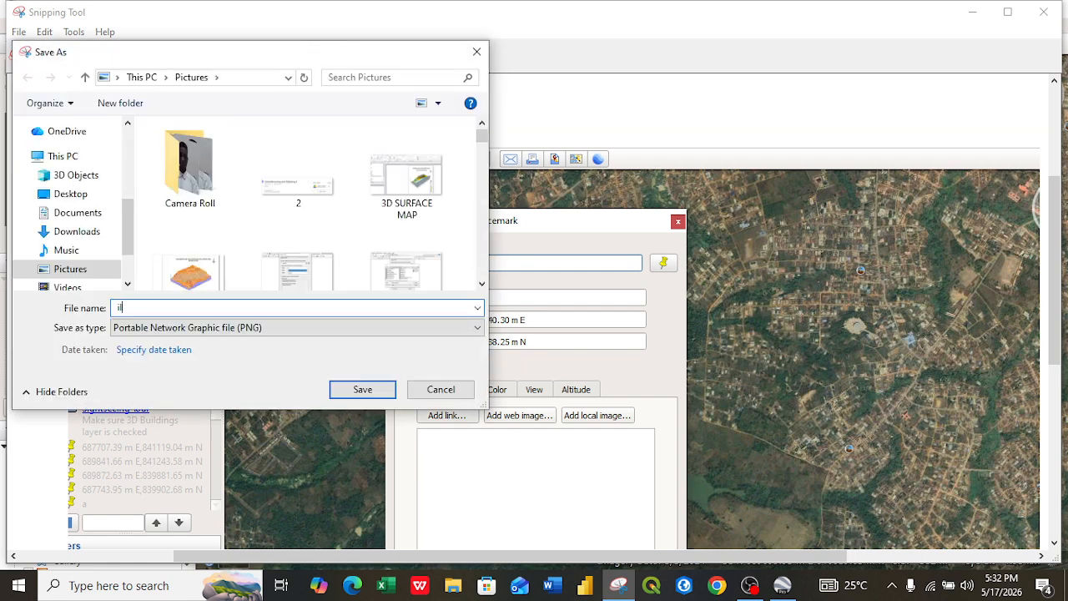
{"action": "type", "text": "esha poin"}
{"action": "type", "text": "1"}
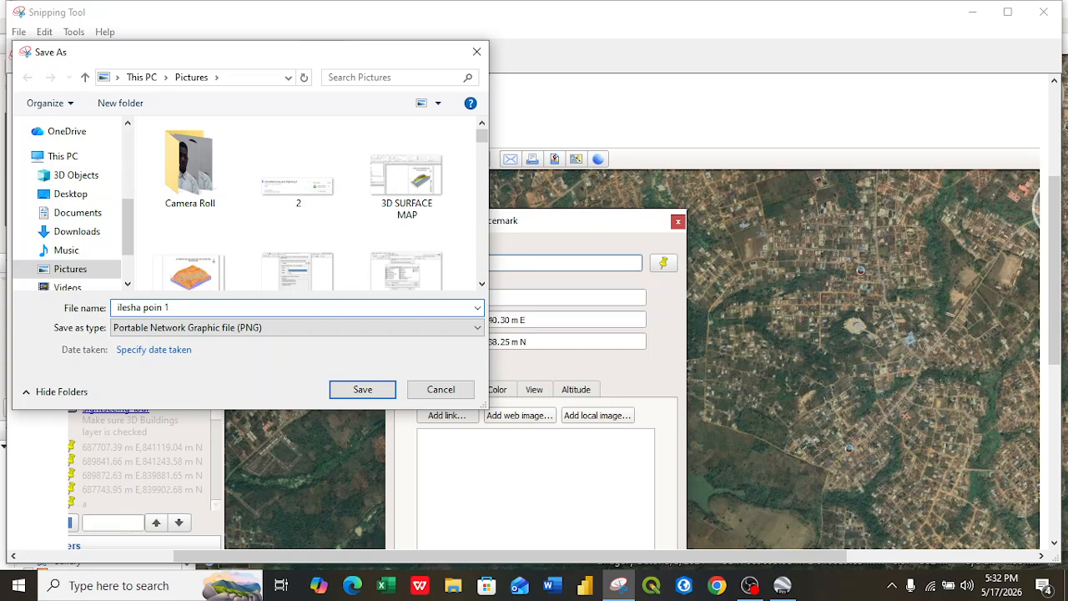
{"action": "left_click", "coordinate": [363, 390]}
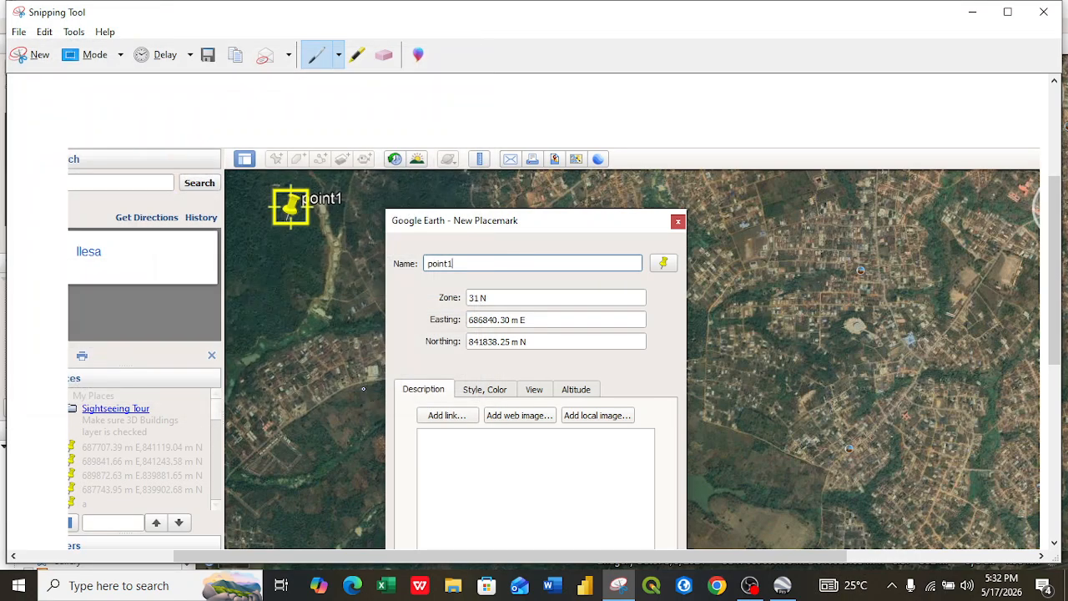
{"action": "left_click", "coordinate": [783, 586]}
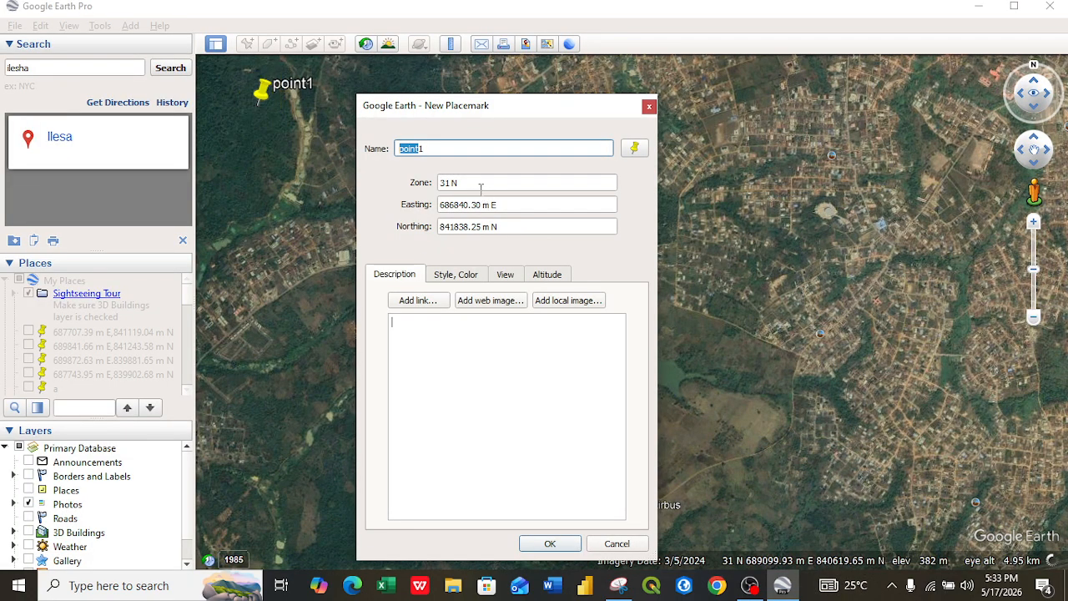
Step: Confirm the point1 placemark
{"action": "left_click", "coordinate": [550, 544]}
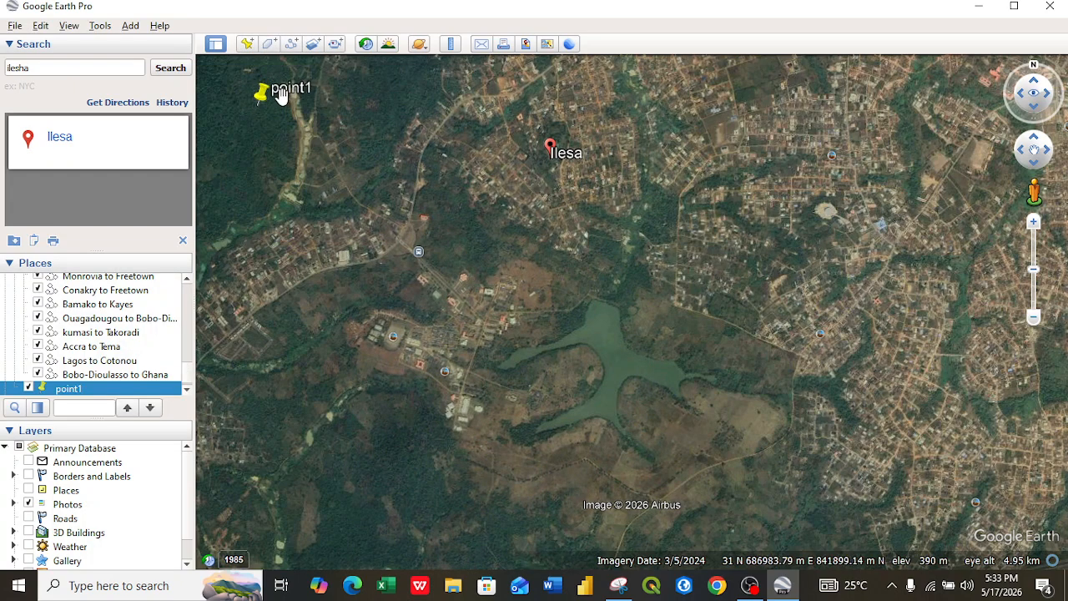
{"action": "left_click", "coordinate": [247, 45]}
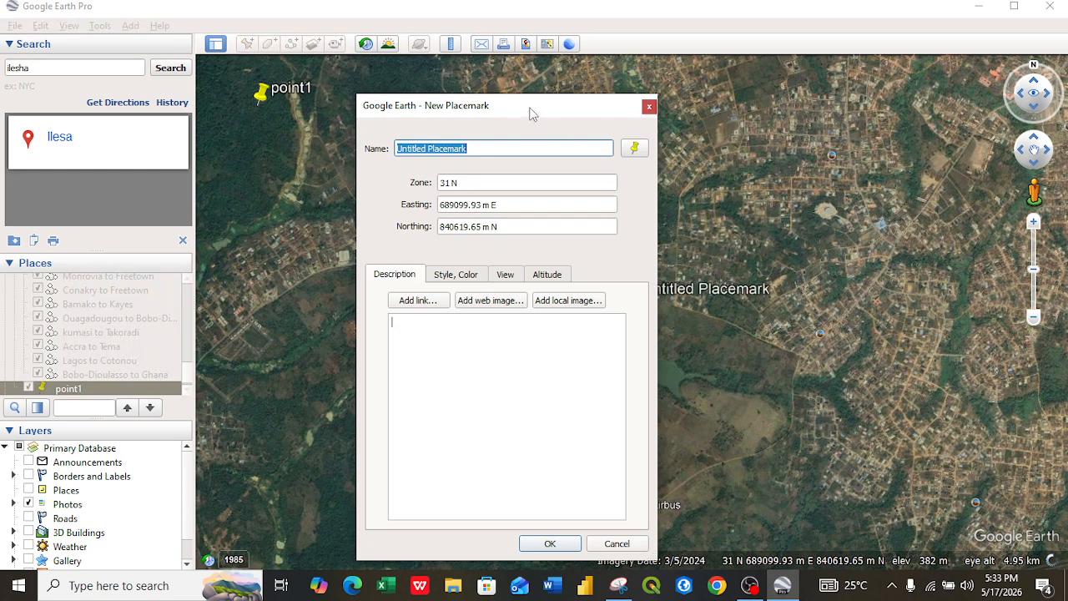
{"action": "left_click_drag", "start_coordinate": [531, 114], "coordinate": [305, 222]}
{"action": "left_click_drag", "start_coordinate": [636, 297], "coordinate": [987, 106]}
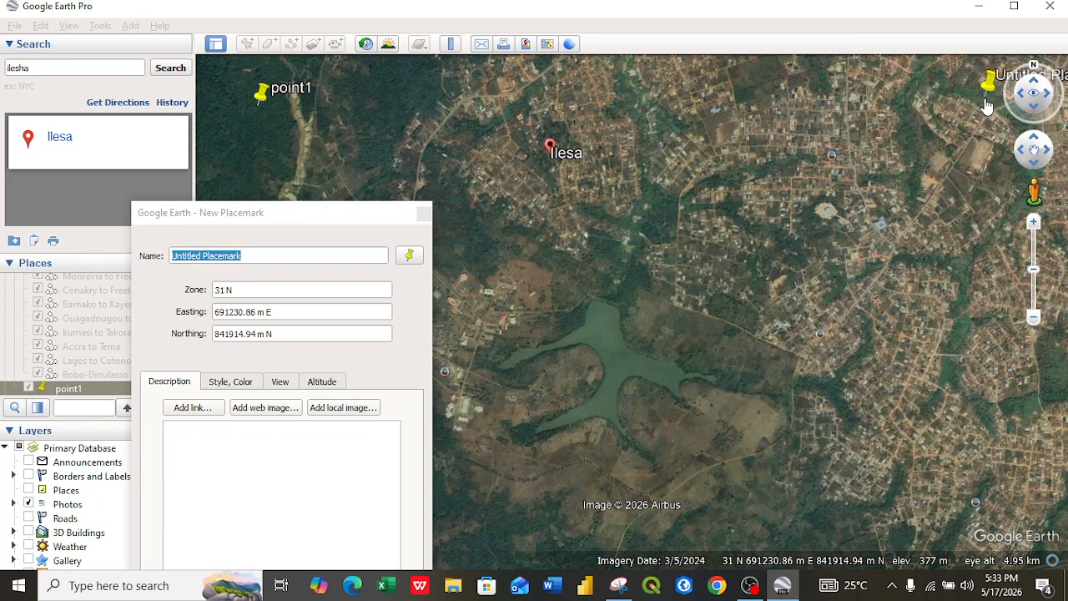
{"action": "left_click", "coordinate": [332, 213]}
{"action": "left_click_drag", "start_coordinate": [273, 221], "coordinate": [562, 97]}
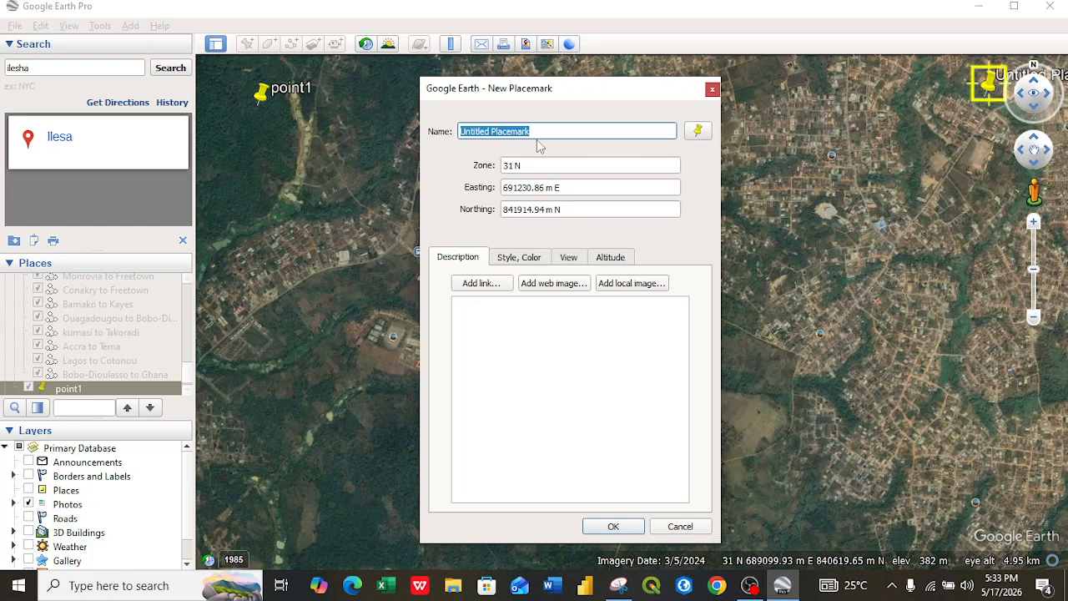
{"action": "key", "text": "BackSpace"}
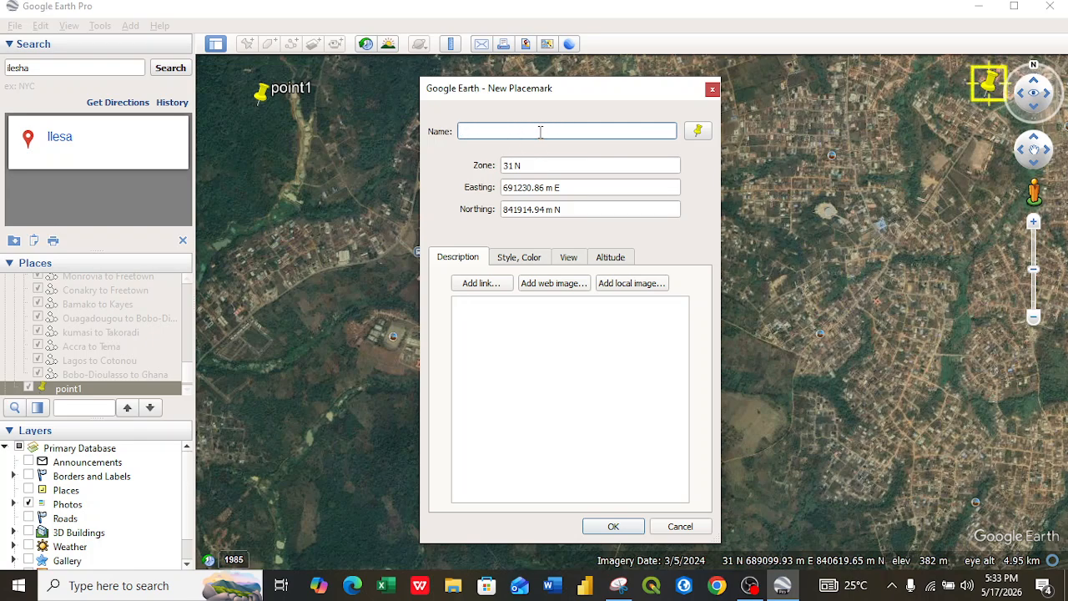
{"action": "type", "text": "point 2"}
{"action": "left_click", "coordinate": [619, 585]}
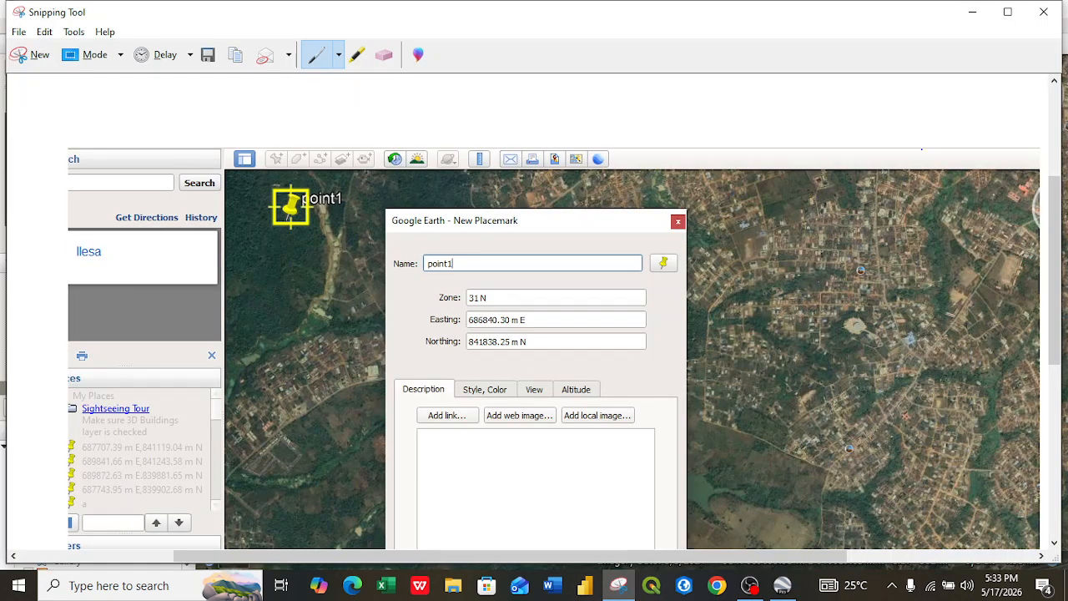
{"action": "left_click", "coordinate": [1043, 12]}
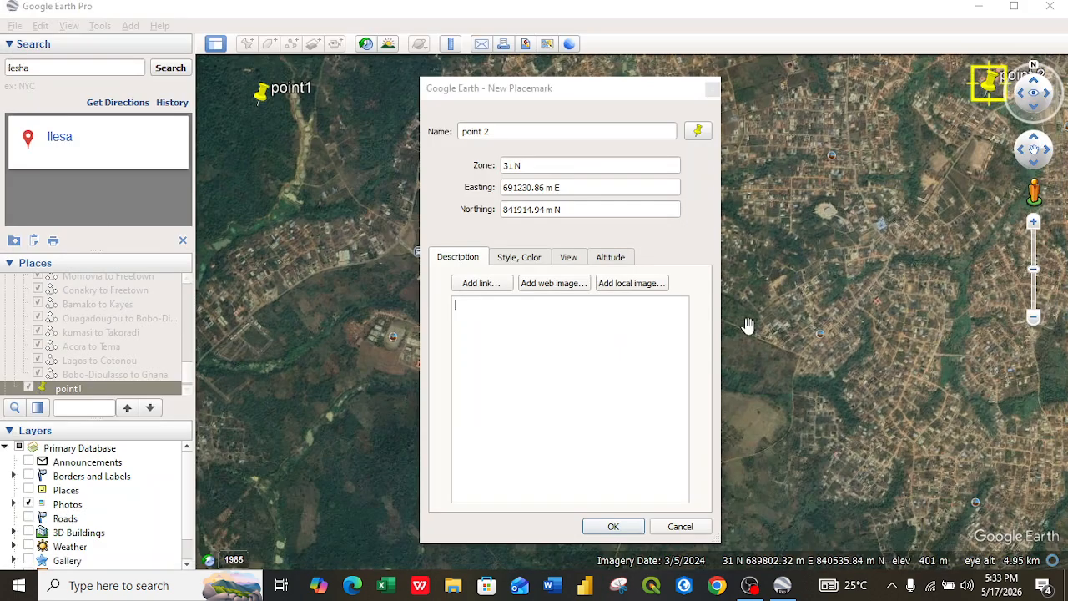
{"action": "left_click", "coordinate": [712, 89]}
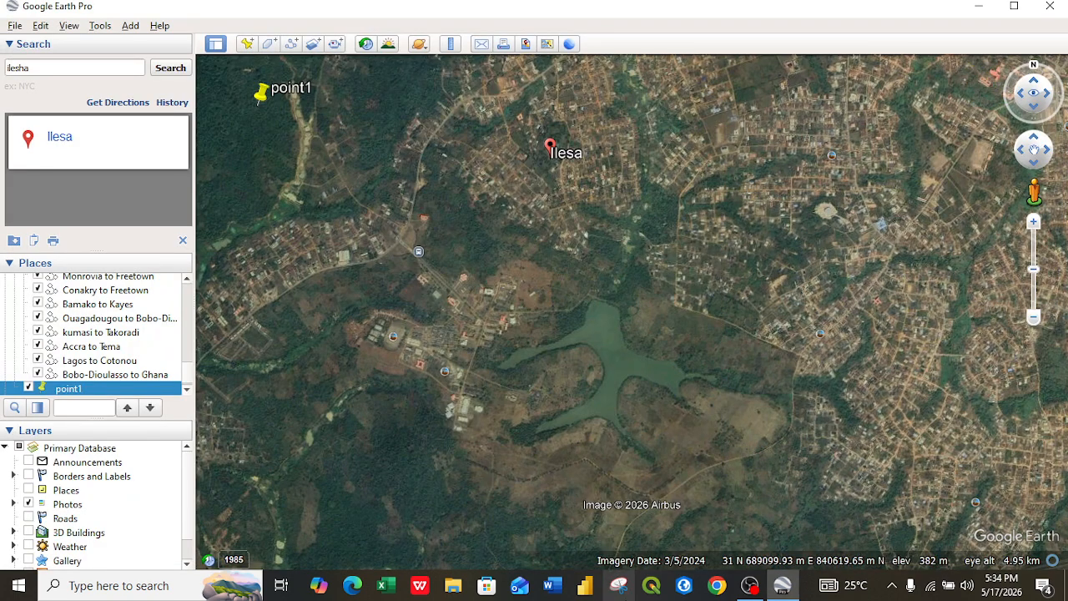
{"action": "left_click", "coordinate": [622, 587]}
{"action": "left_click", "coordinate": [720, 48]}
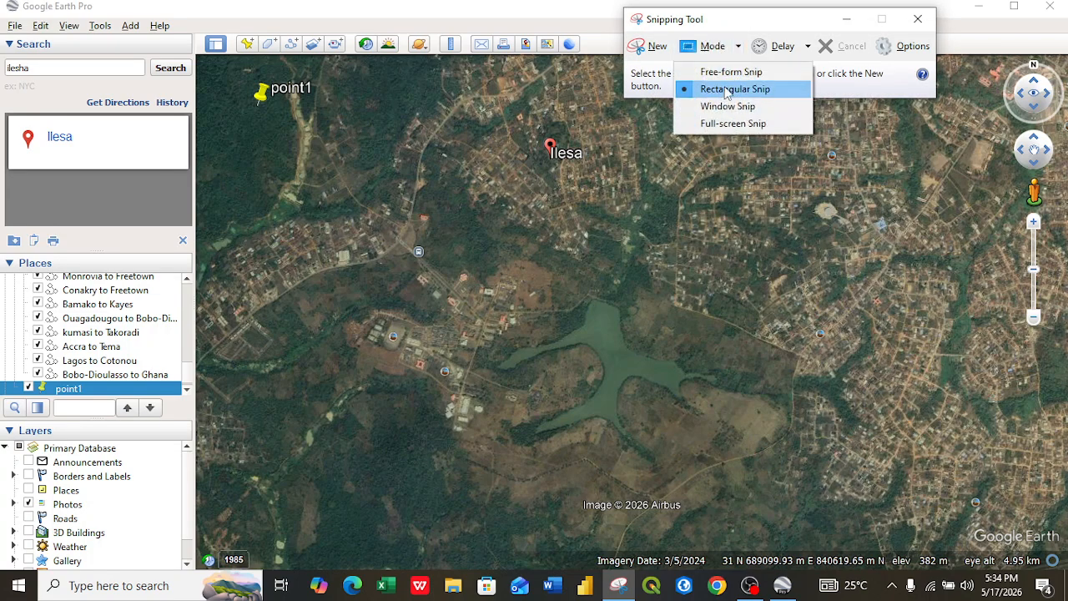
{"action": "left_click", "coordinate": [919, 20]}
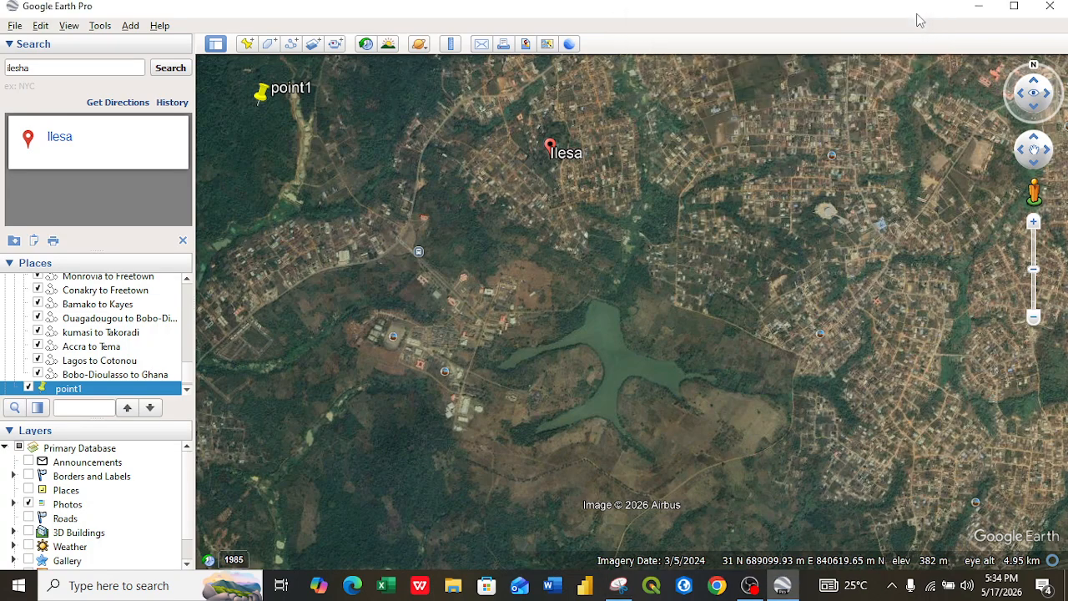
Step: Add a new placemark and name it point 2
{"action": "left_click", "coordinate": [247, 44]}
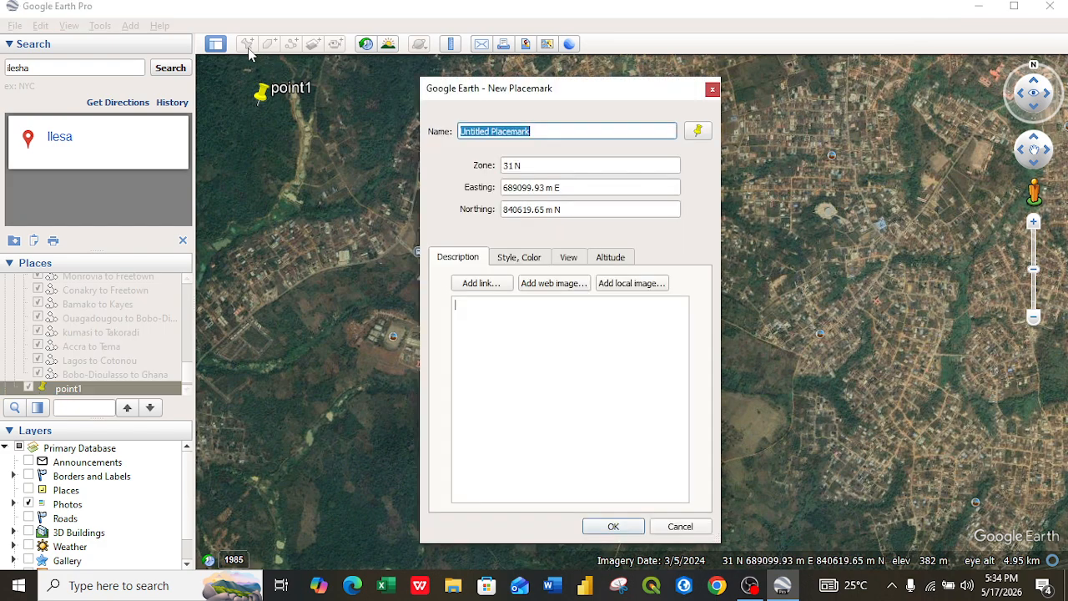
{"action": "key", "text": "BackSpace"}
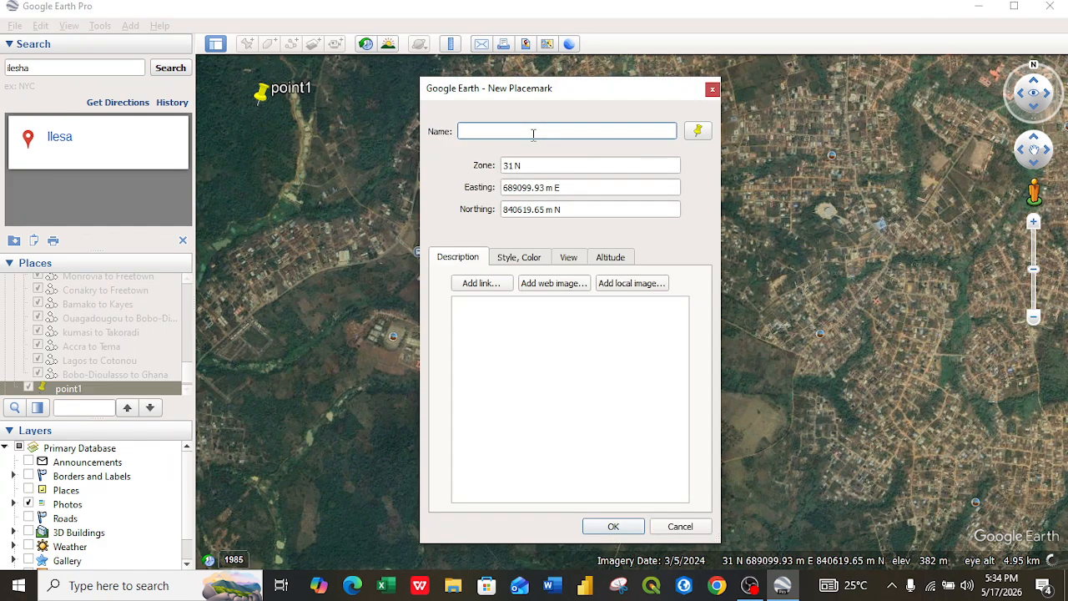
{"action": "left_click", "coordinate": [491, 131]}
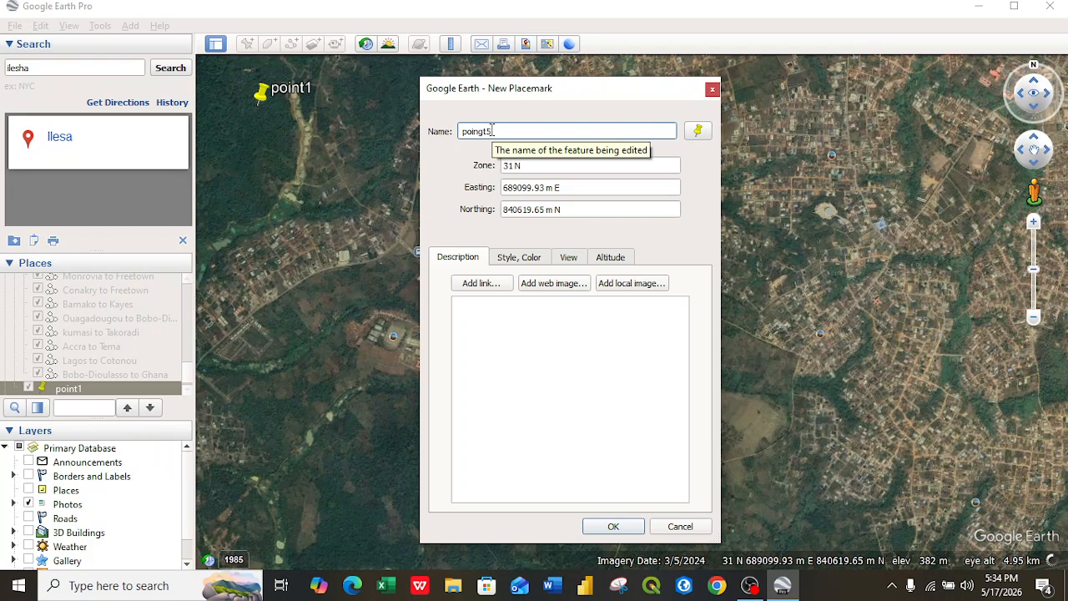
{"action": "key", "text": "BackSpace"}
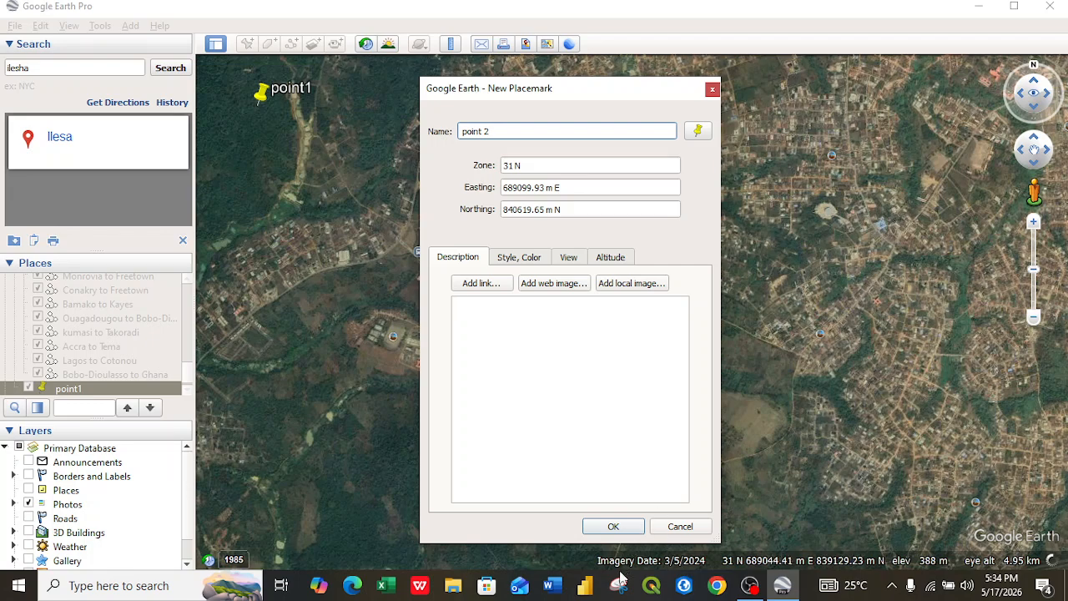
Step: Take a rectangular snip of the Google Earth screen showing the point 2 placemark dialog
{"action": "left_click", "coordinate": [618, 589]}
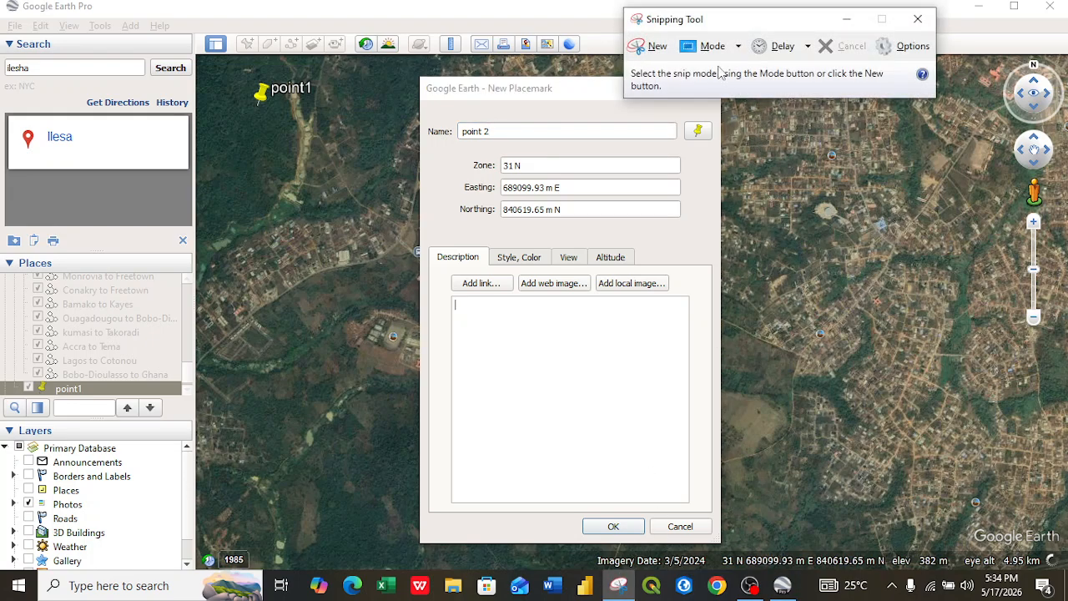
{"action": "left_click", "coordinate": [719, 52]}
{"action": "left_click", "coordinate": [728, 89]}
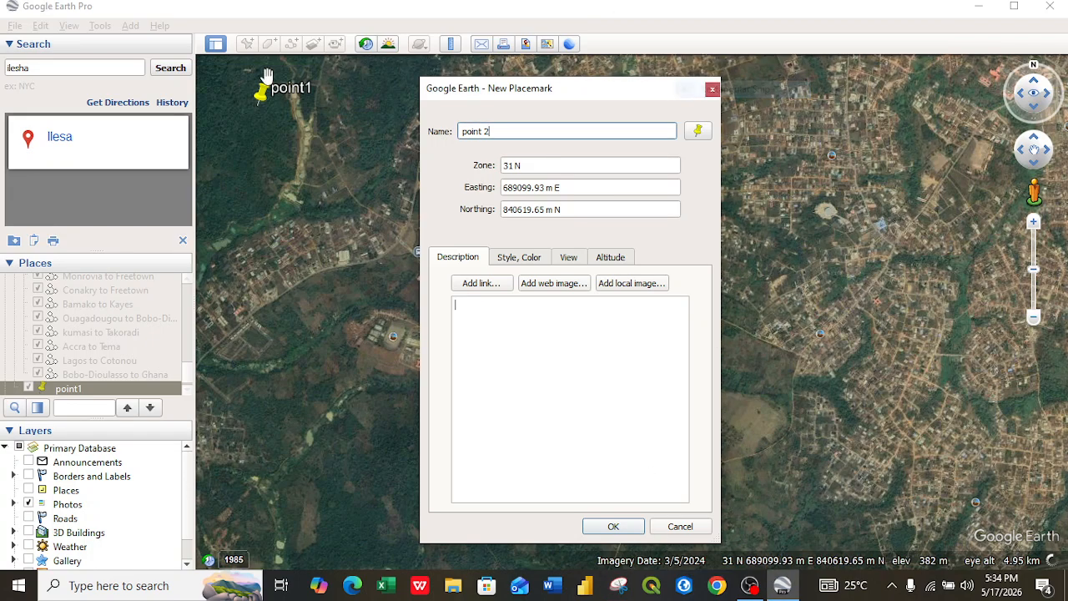
{"action": "left_click_drag", "start_coordinate": [153, 35], "coordinate": [1010, 554]}
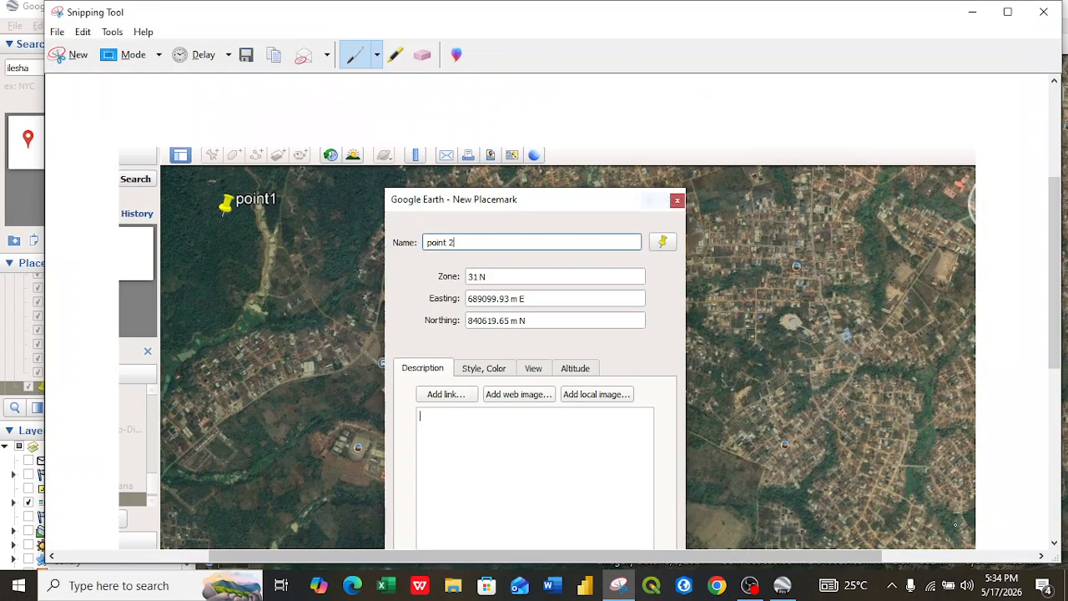
Step: Save the snip in Pictures as PNG named poin 2, then close the Snipping Tool
{"action": "left_click", "coordinate": [247, 55]}
{"action": "key", "text": "BackSpace"}
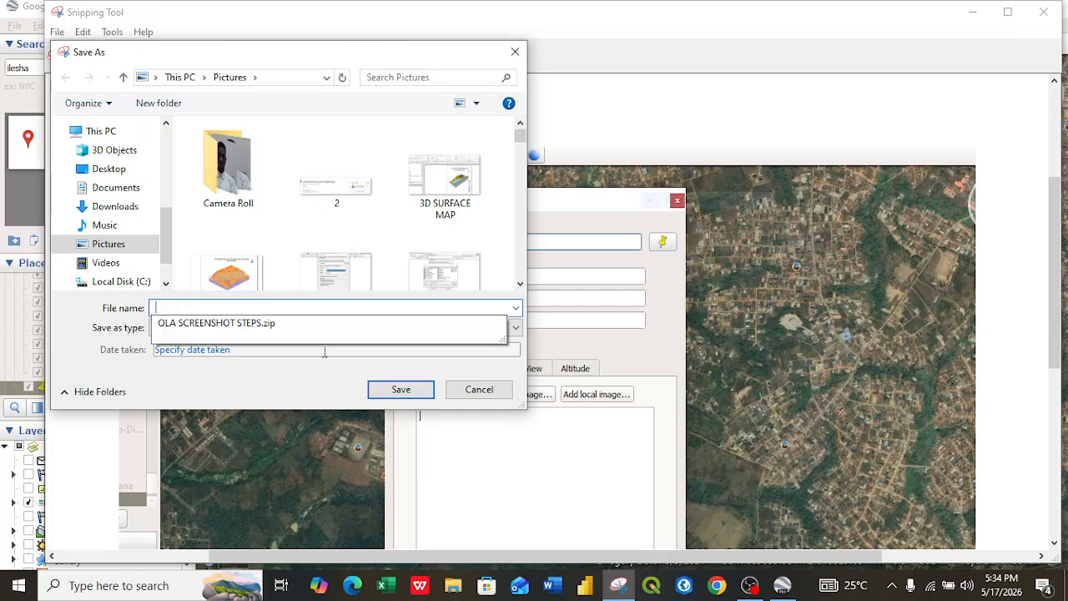
{"action": "type", "text": "po"}
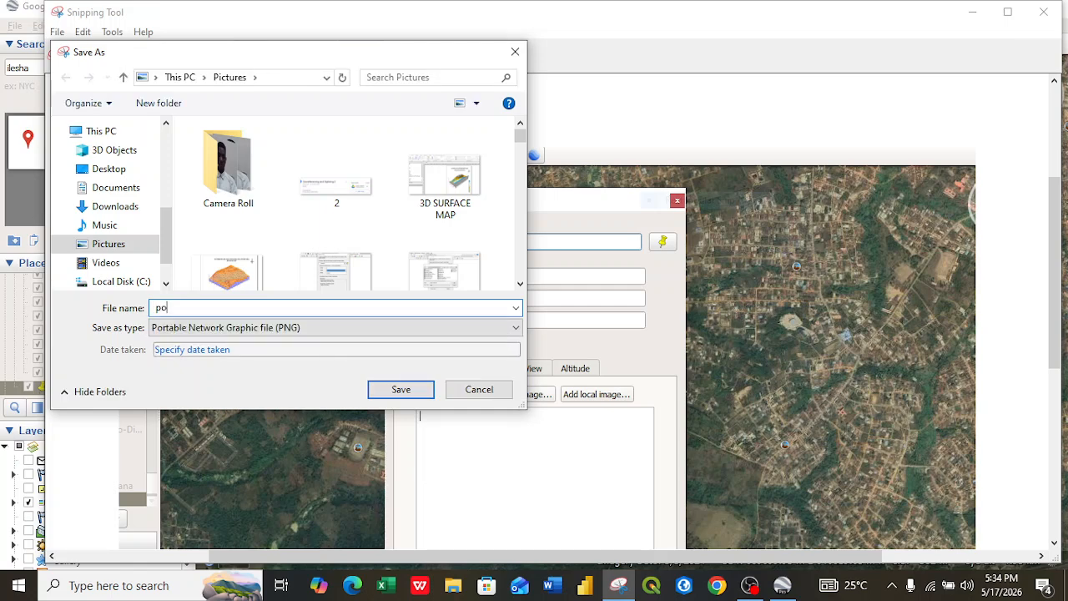
{"action": "type", "text": "in 2"}
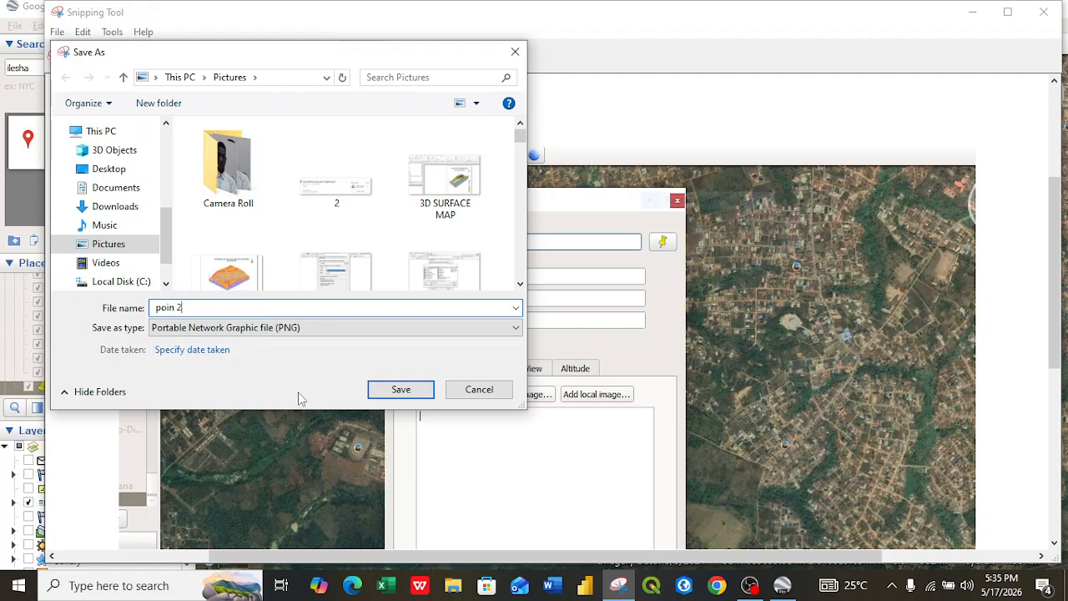
{"action": "left_click", "coordinate": [401, 390]}
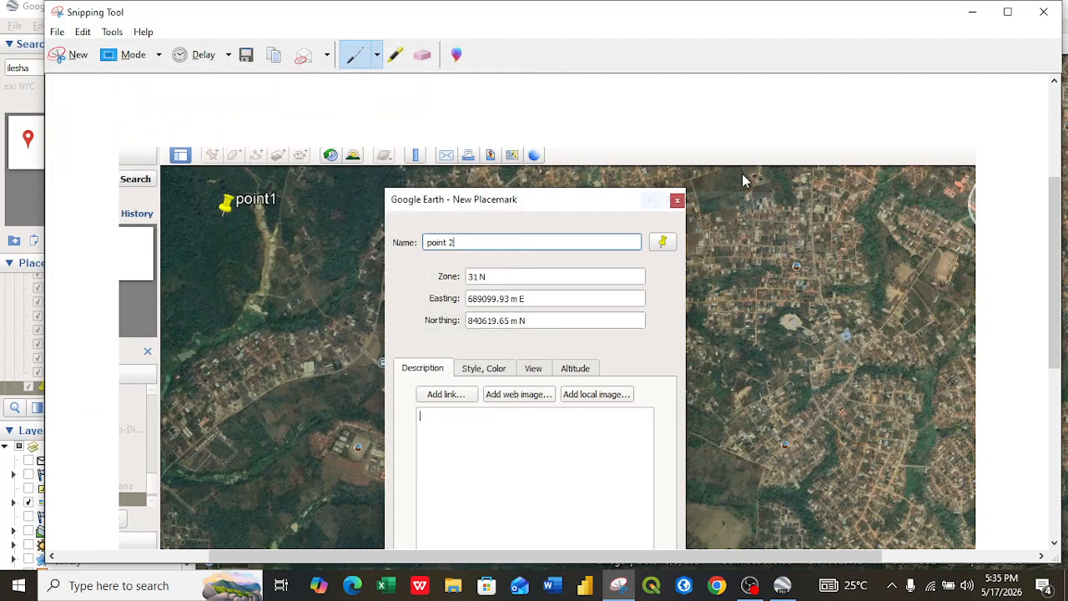
{"action": "left_click", "coordinate": [1046, 13]}
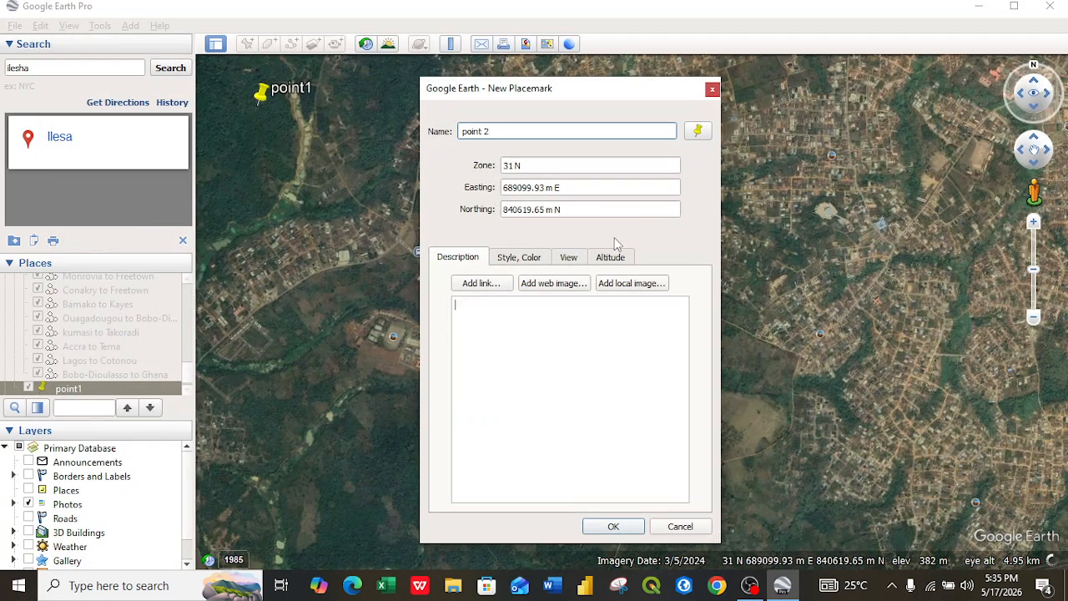
Step: Move the point 2 placemark northeast of Ilesa, near the upper-right corner of the map view
{"action": "left_click_drag", "start_coordinate": [619, 98], "coordinate": [485, 190]}
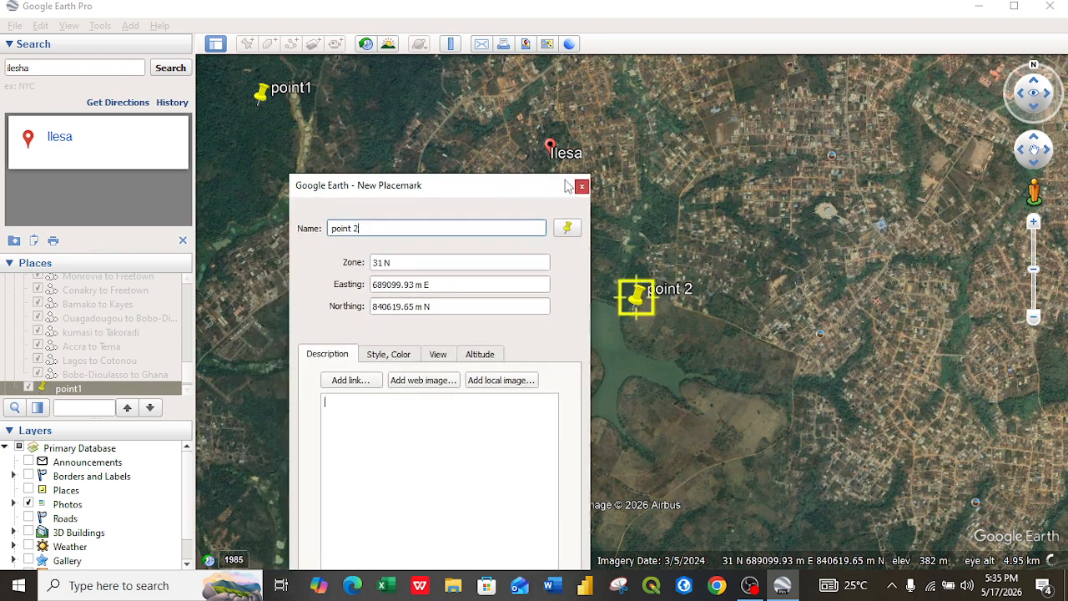
{"action": "left_click_drag", "start_coordinate": [639, 310], "coordinate": [988, 98]}
{"action": "left_click", "coordinate": [501, 187]}
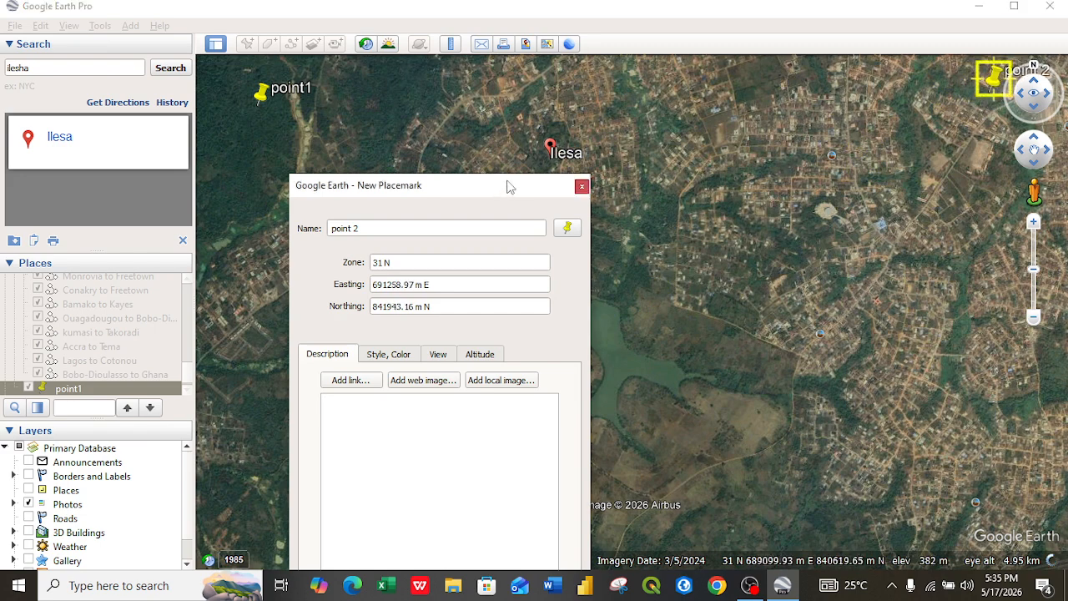
{"action": "mouse_move", "coordinate": [998, 90]}
{"action": "left_mouse_down"}
{"action": "mouse_move", "coordinate": [999, 61]}
{"action": "mouse_move", "coordinate": [985, 101]}
{"action": "left_mouse_up"}
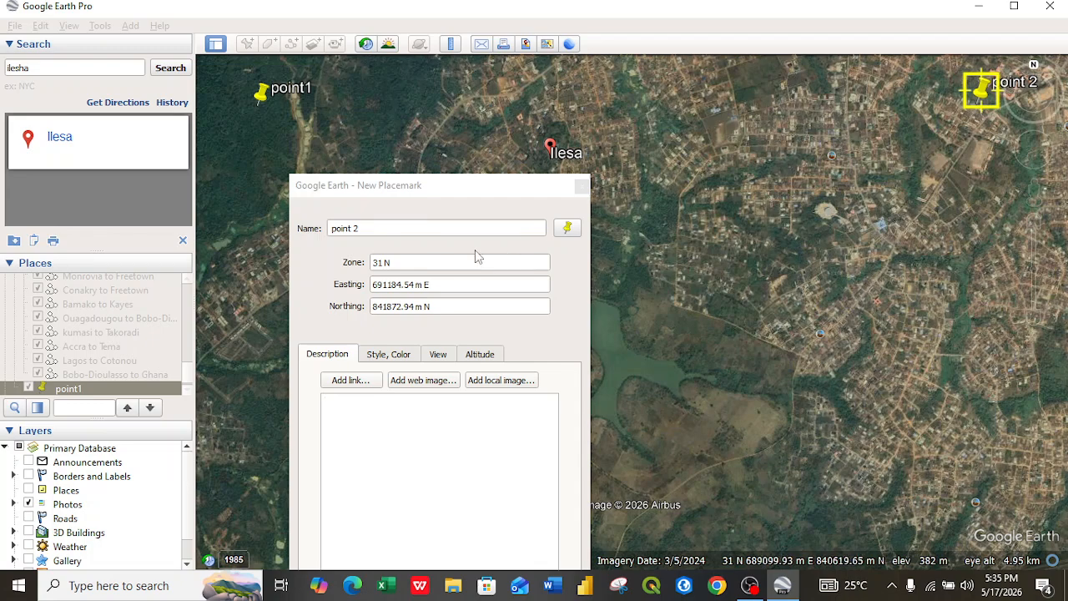
{"action": "left_click", "coordinate": [458, 186]}
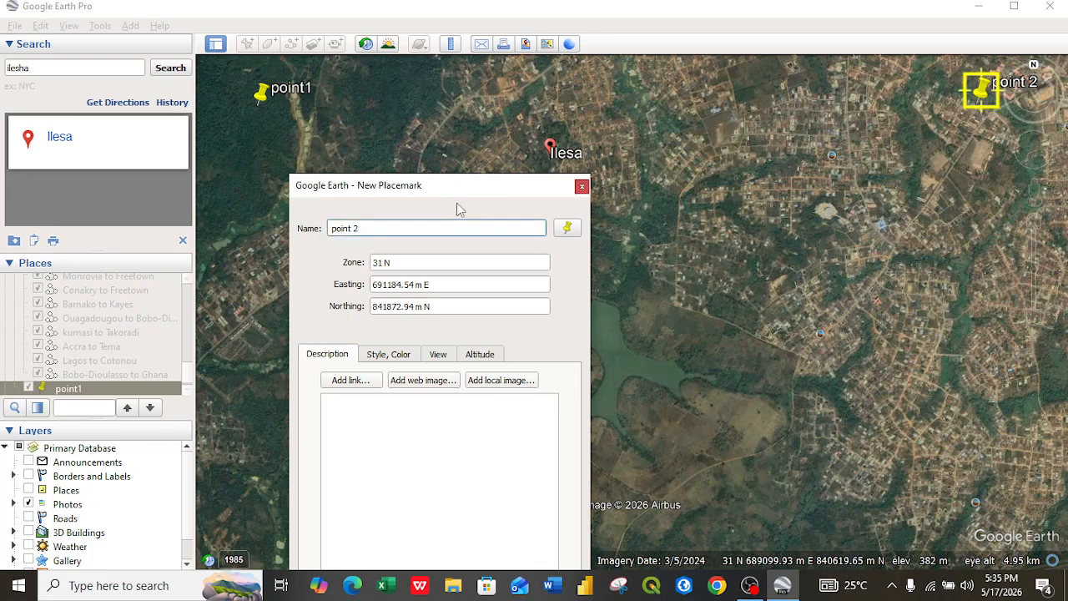
{"action": "left_click_drag", "start_coordinate": [462, 189], "coordinate": [653, 91]}
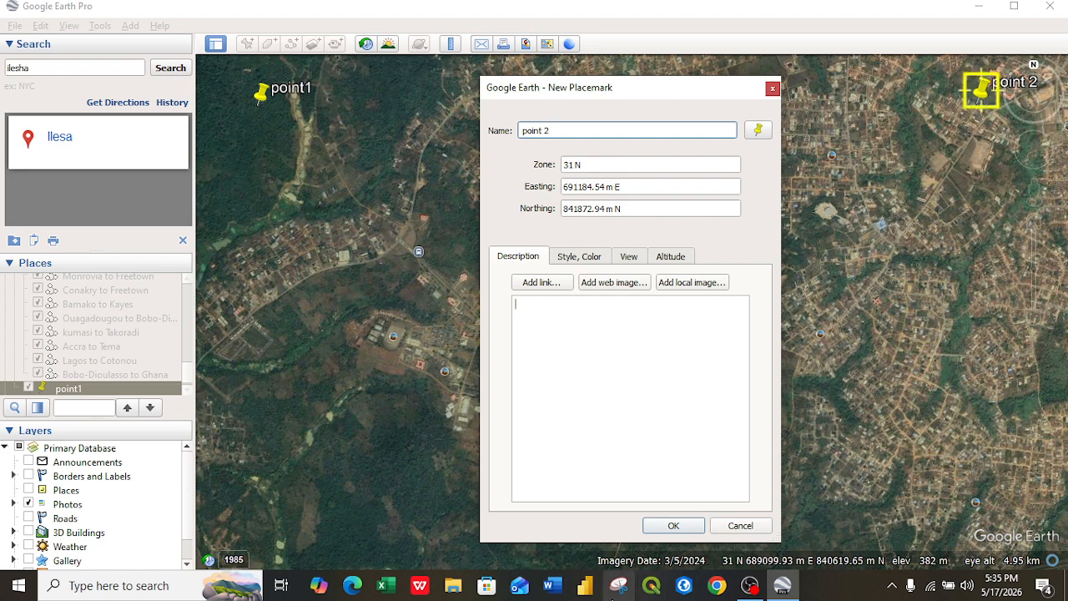
Step: Take a rectangular snip of the screen showing both placemarks and the point 2 dialog
{"action": "left_click", "coordinate": [613, 597]}
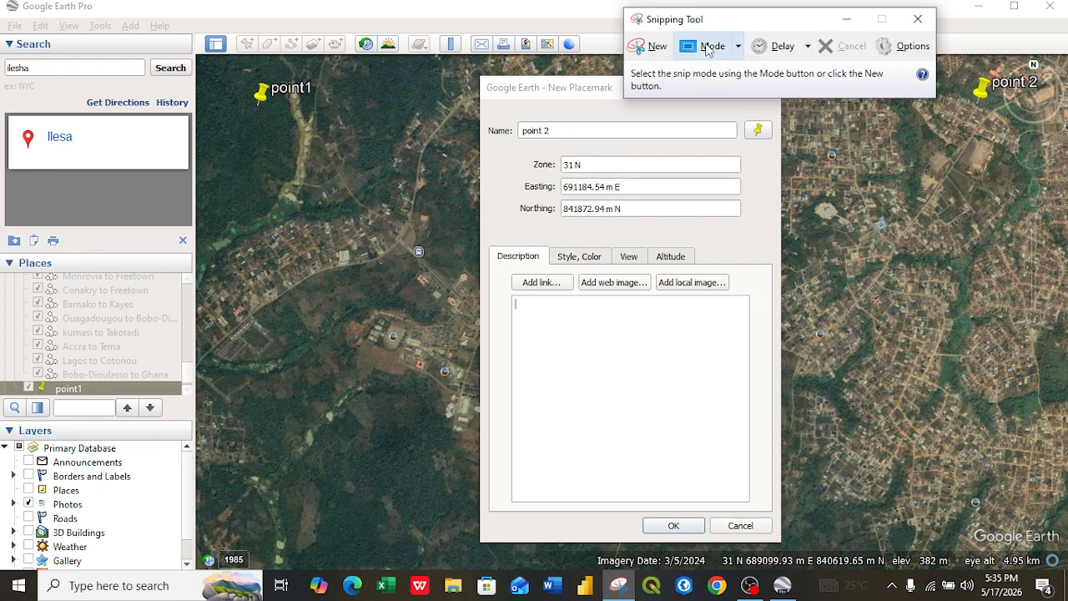
{"action": "left_click", "coordinate": [712, 46]}
{"action": "left_click", "coordinate": [727, 89]}
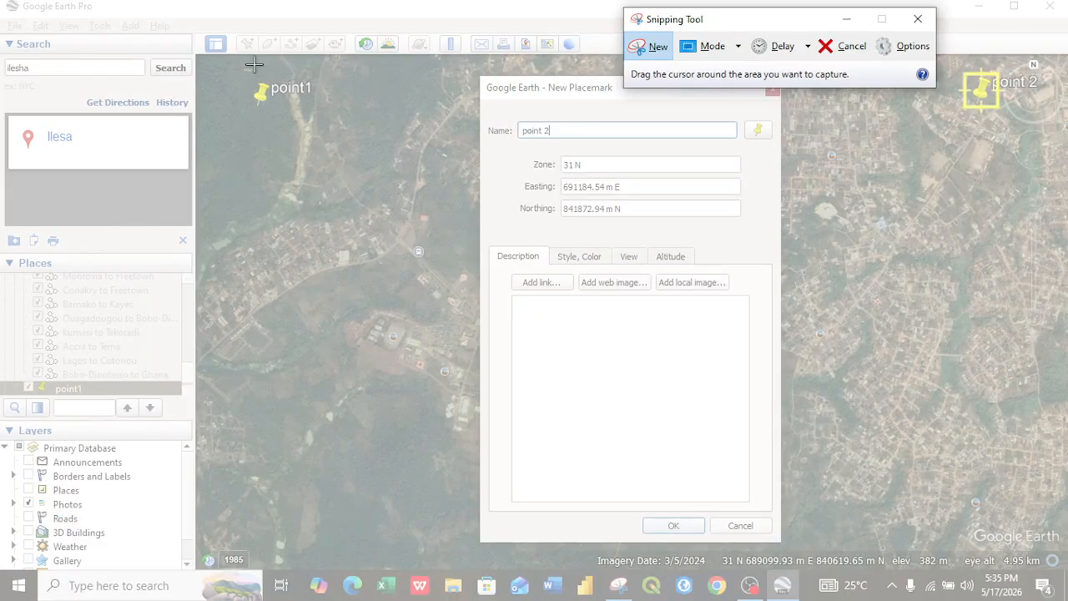
{"action": "left_click_drag", "start_coordinate": [78, 36], "coordinate": [1067, 558]}
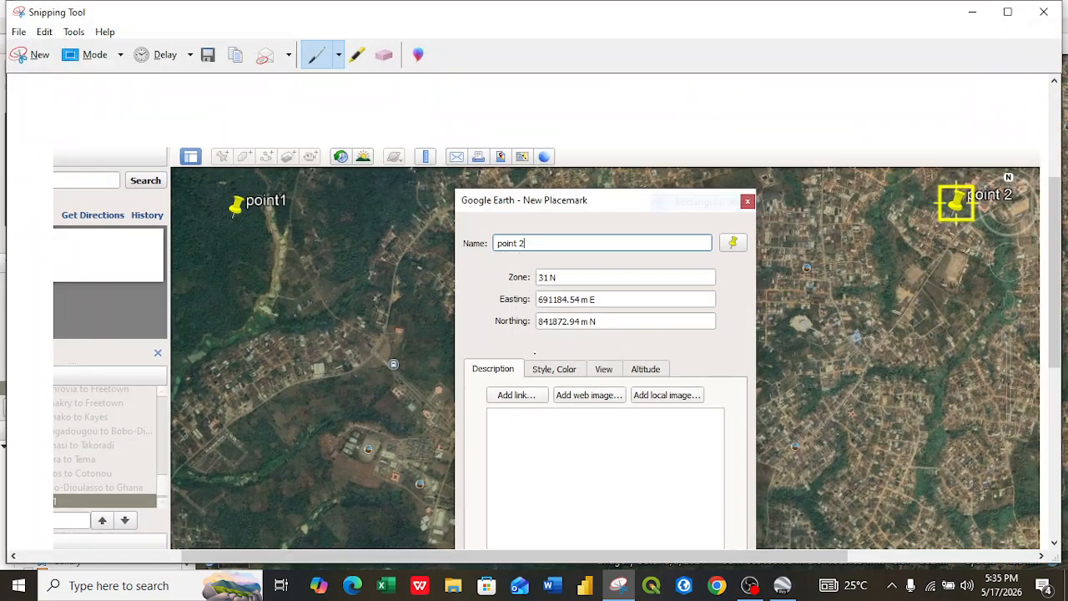
Step: Save the snip in Pictures as PNG named new poin 2, then close the Snipping Tool
{"action": "left_click", "coordinate": [208, 55]}
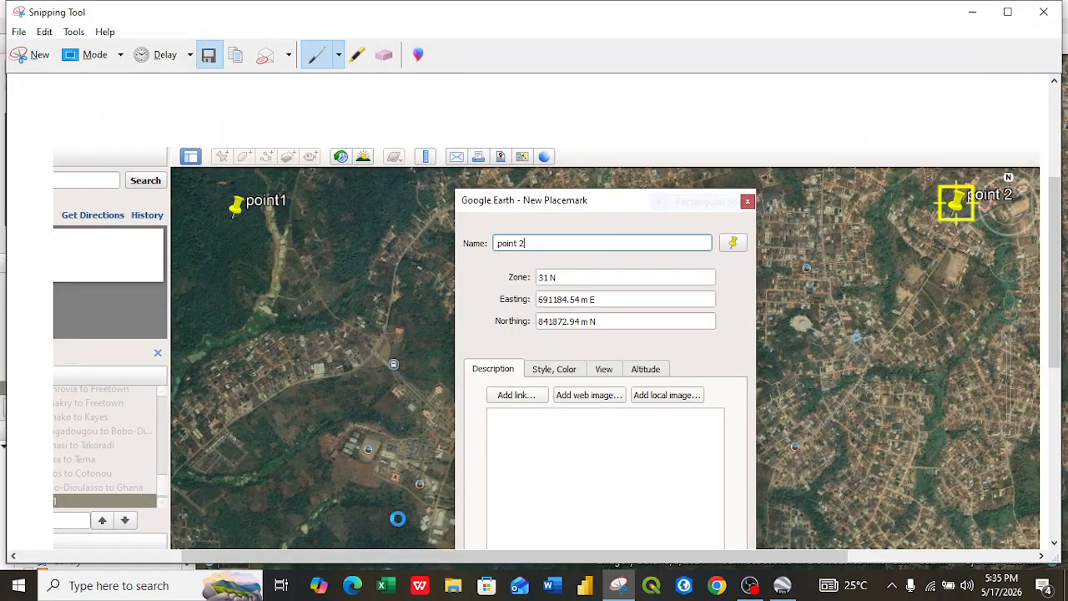
{"action": "key", "text": "BackSpace"}
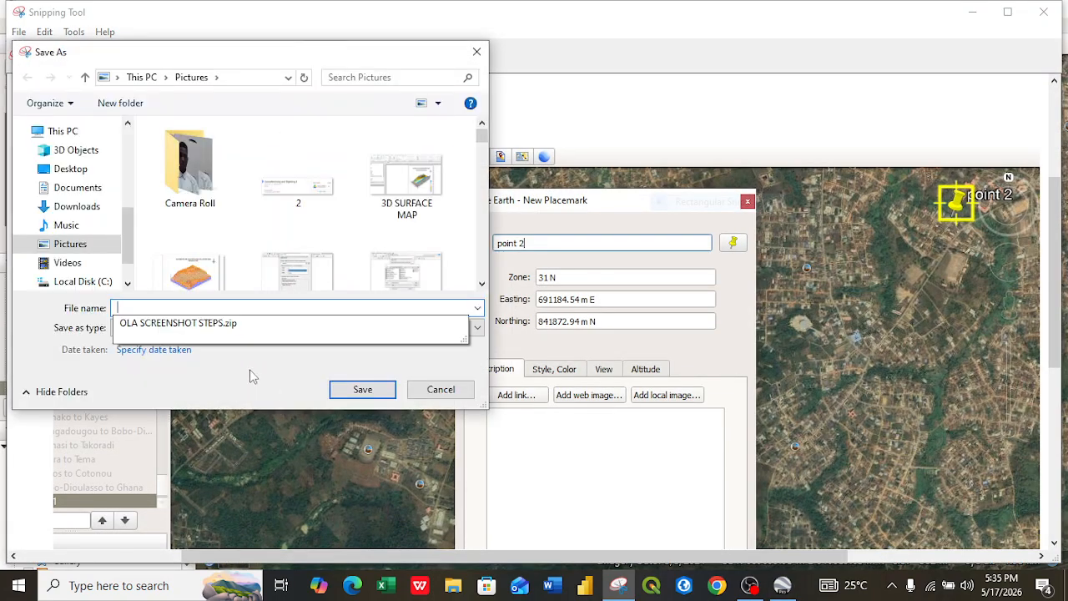
{"action": "type", "text": "new  poin"}
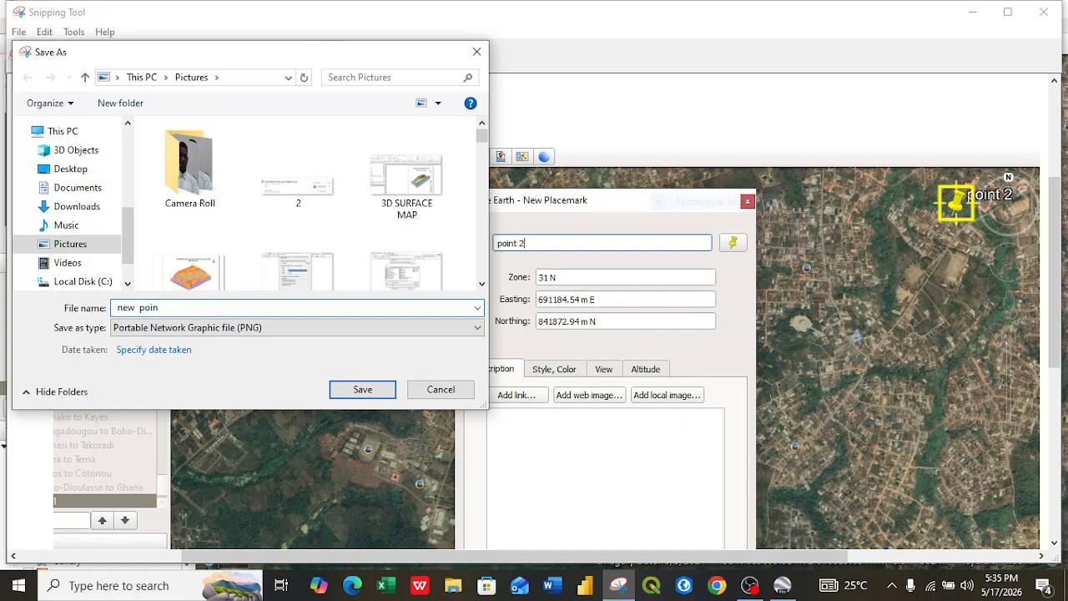
{"action": "type", "text": "2"}
{"action": "left_click", "coordinate": [362, 389]}
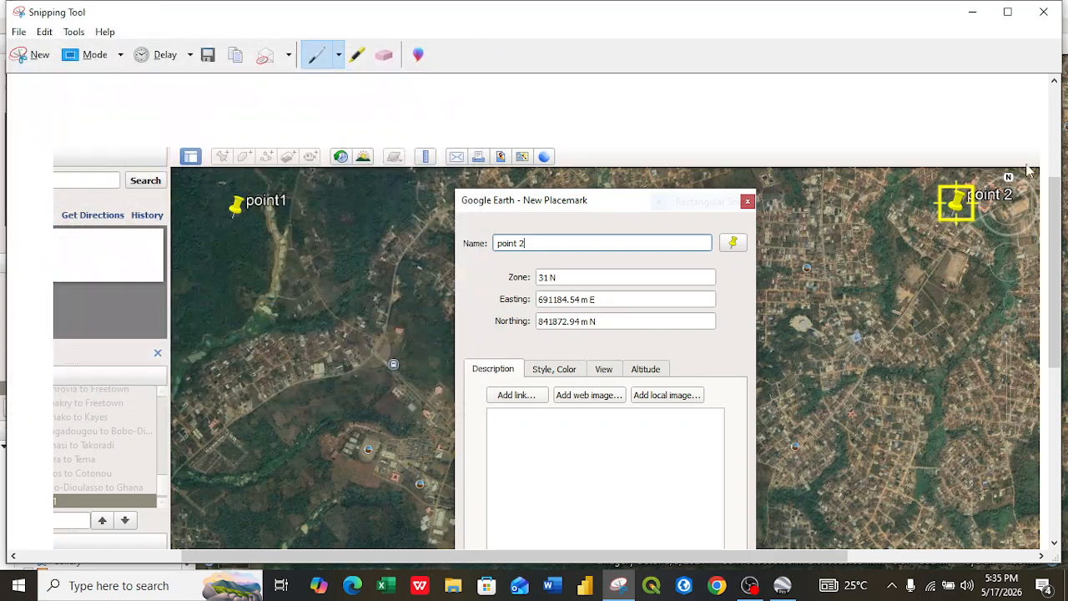
{"action": "left_click", "coordinate": [1044, 12]}
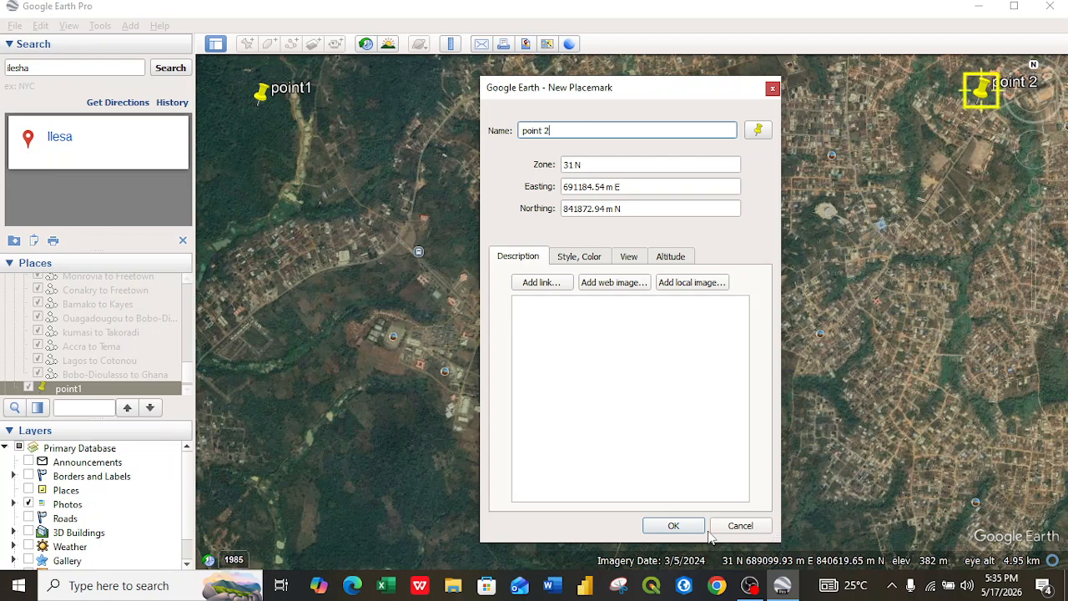
Step: Confirm the point 2 placemark, then add a new placemark and move it near the lower-right corner of the map view
{"action": "left_click", "coordinate": [674, 527]}
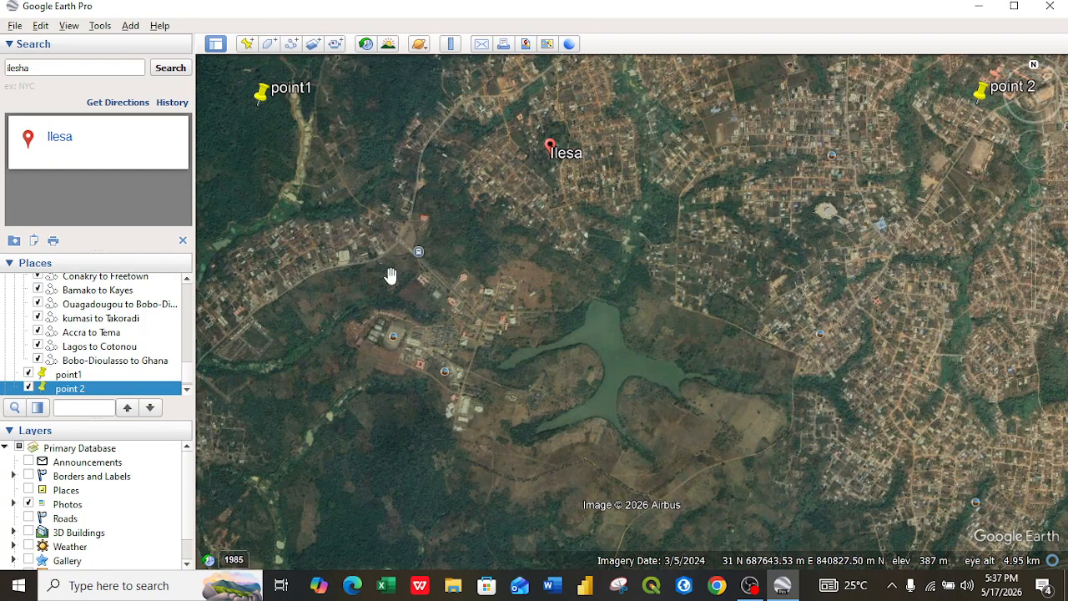
{"action": "left_click", "coordinate": [247, 46]}
{"action": "left_click_drag", "start_coordinate": [657, 96], "coordinate": [307, 241]}
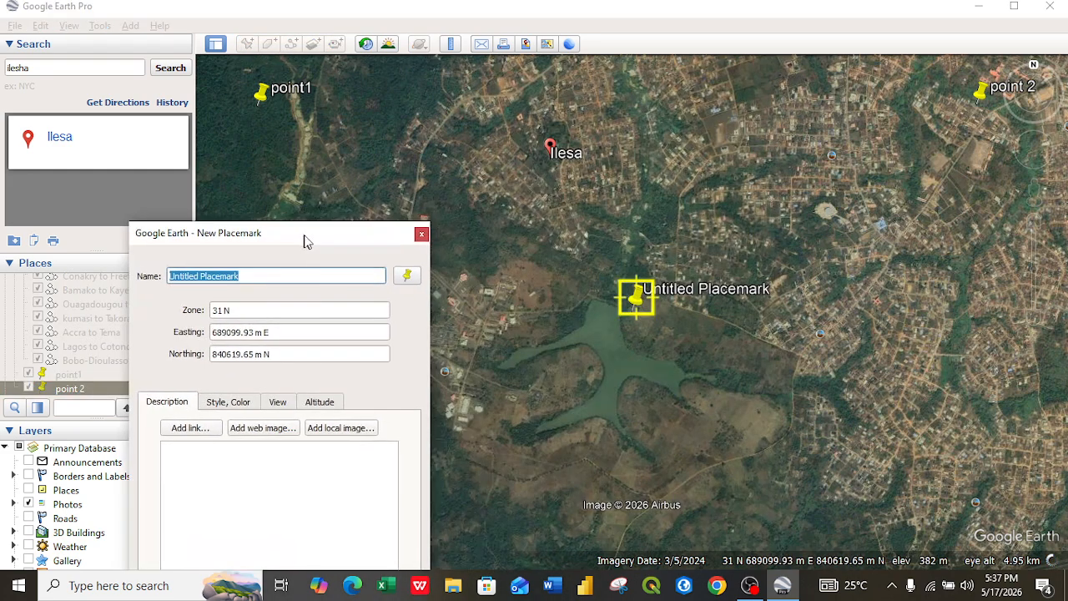
{"action": "left_click_drag", "start_coordinate": [636, 315], "coordinate": [1007, 502]}
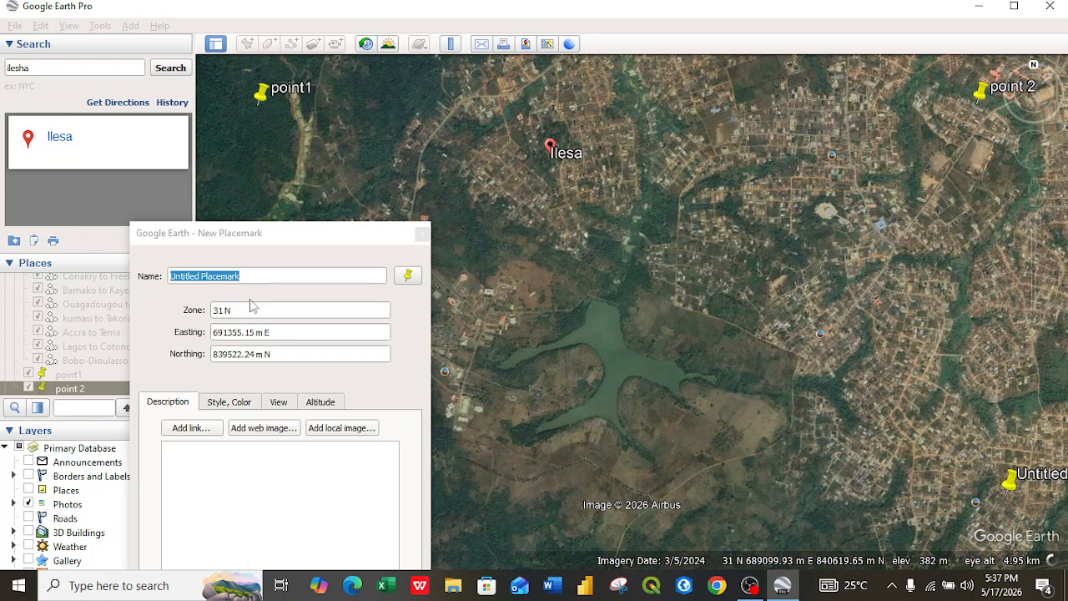
Step: Name the new placemark point 3
{"action": "left_click", "coordinate": [255, 241]}
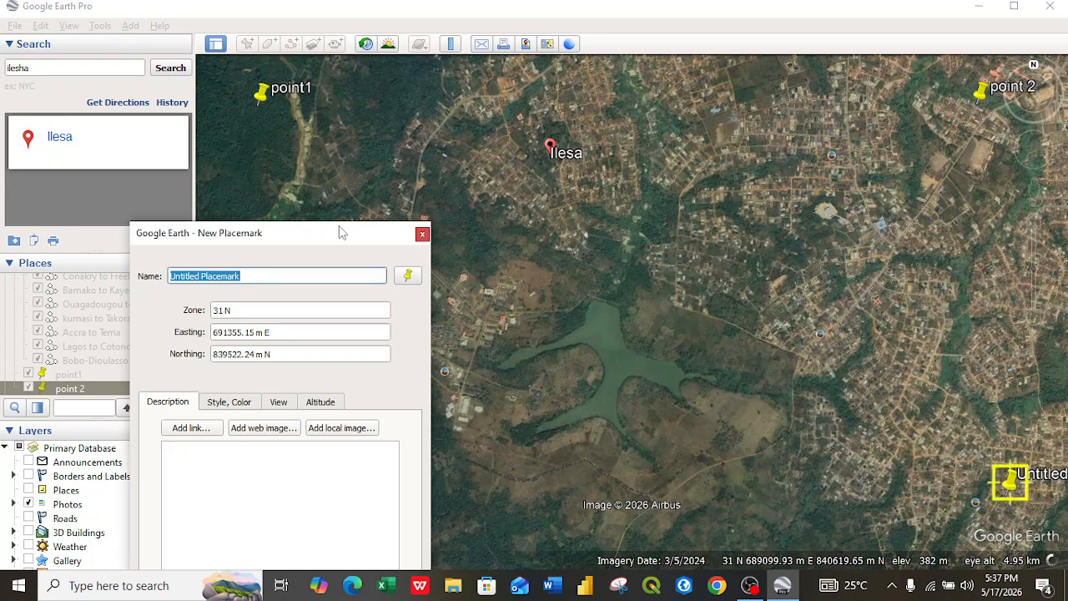
{"action": "left_click_drag", "start_coordinate": [322, 233], "coordinate": [719, 156]}
{"action": "key", "text": "BackSpace"}
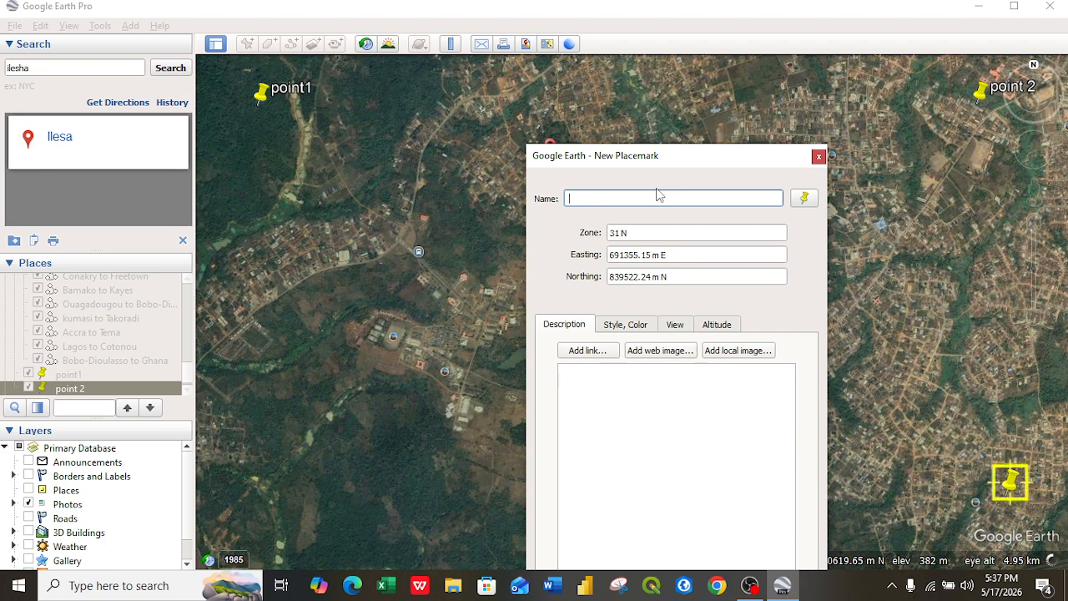
{"action": "type", "text": "poin"}
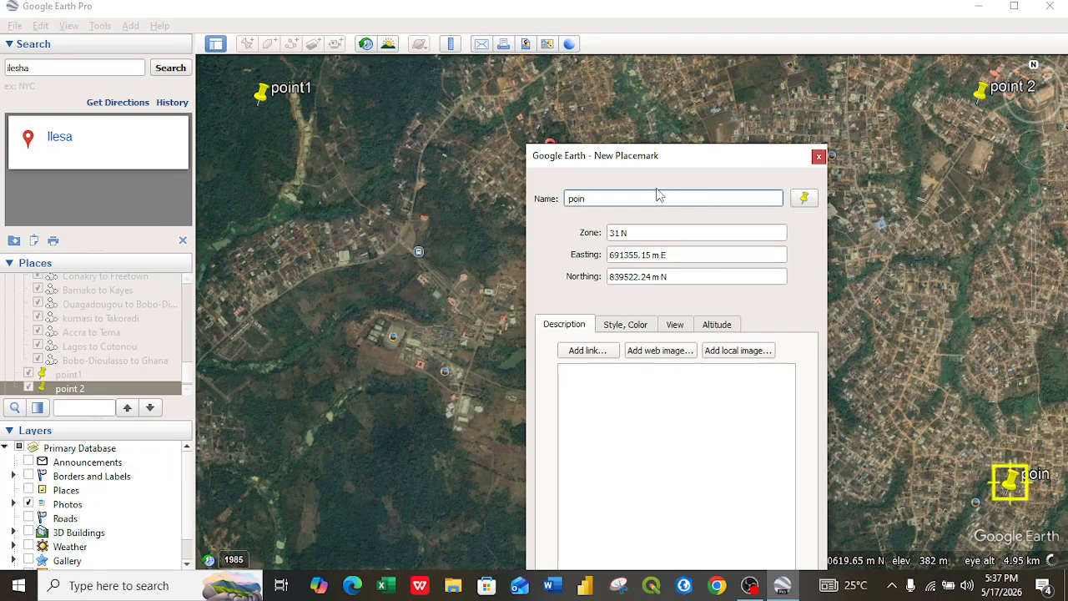
{"action": "key", "text": "Tab"}
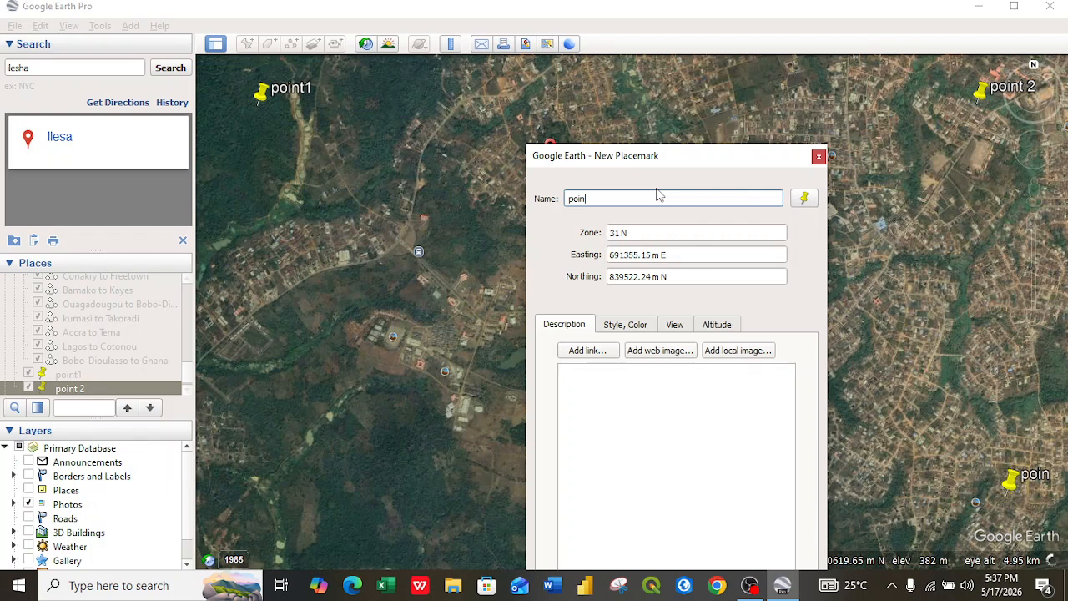
{"action": "type", "text": "tr5"}
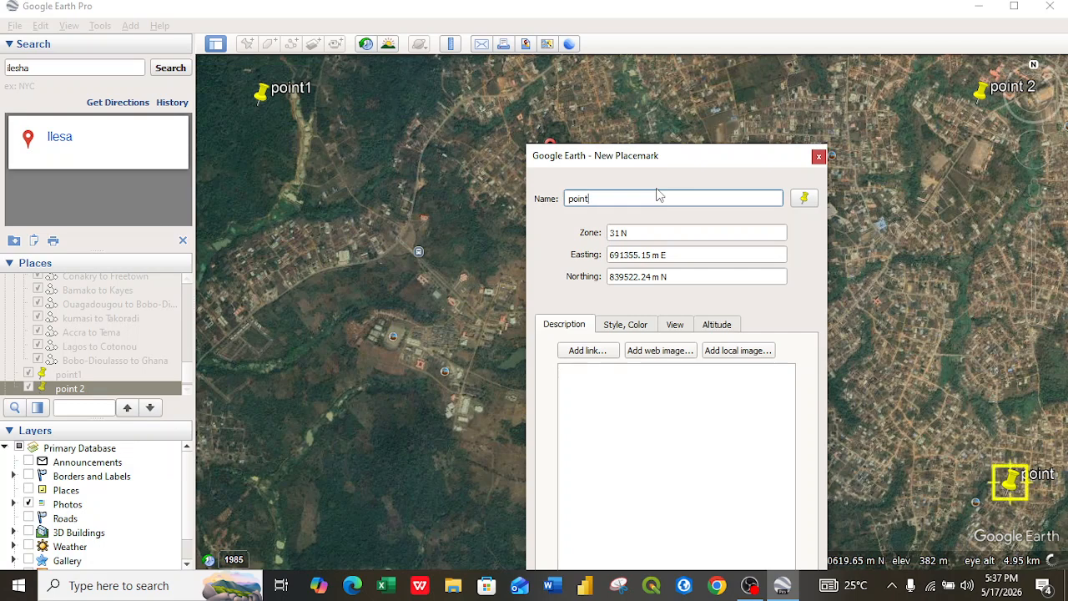
{"action": "type", "text": "3"}
{"action": "left_click_drag", "start_coordinate": [700, 160], "coordinate": [698, 110]}
{"action": "left_click_drag", "start_coordinate": [694, 94], "coordinate": [694, 93]}
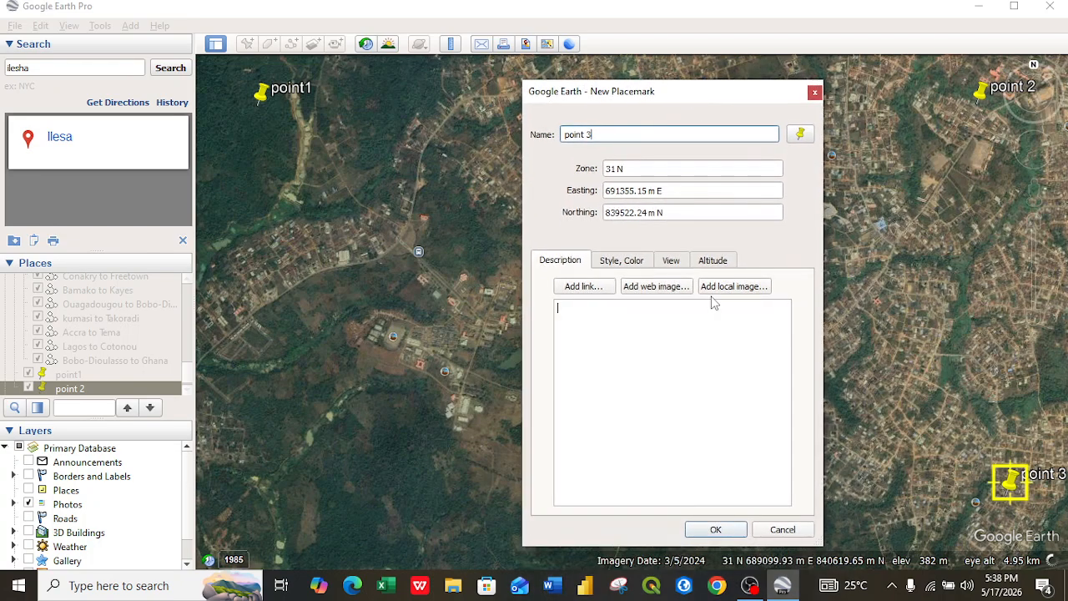
Step: Take a rectangular snip of the whole screen showing the placemarks and the point 3 dialog
{"action": "left_click", "coordinate": [619, 588]}
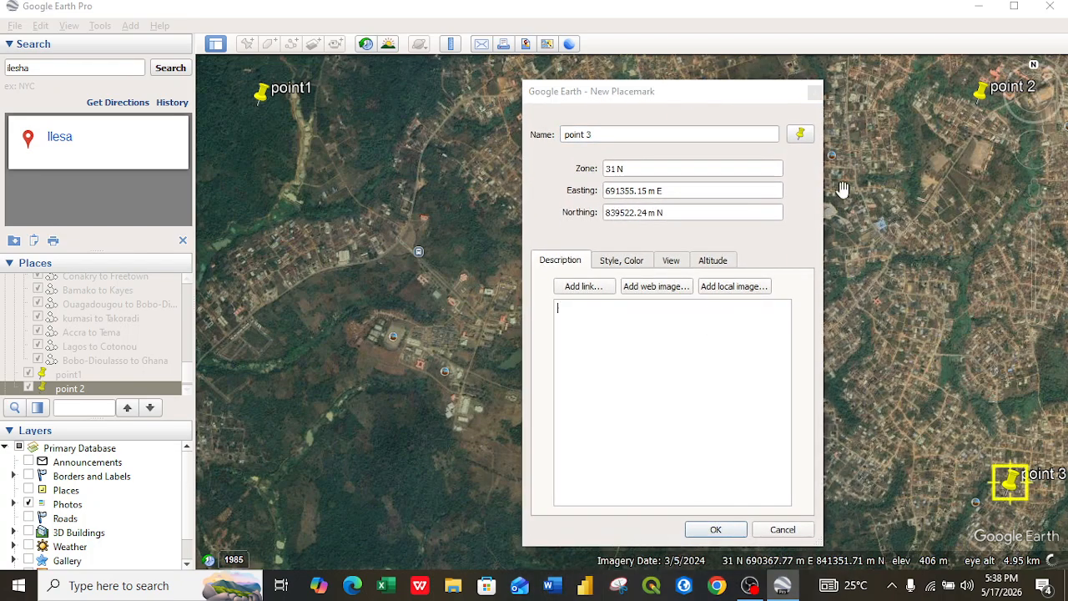
{"action": "left_click", "coordinate": [692, 54]}
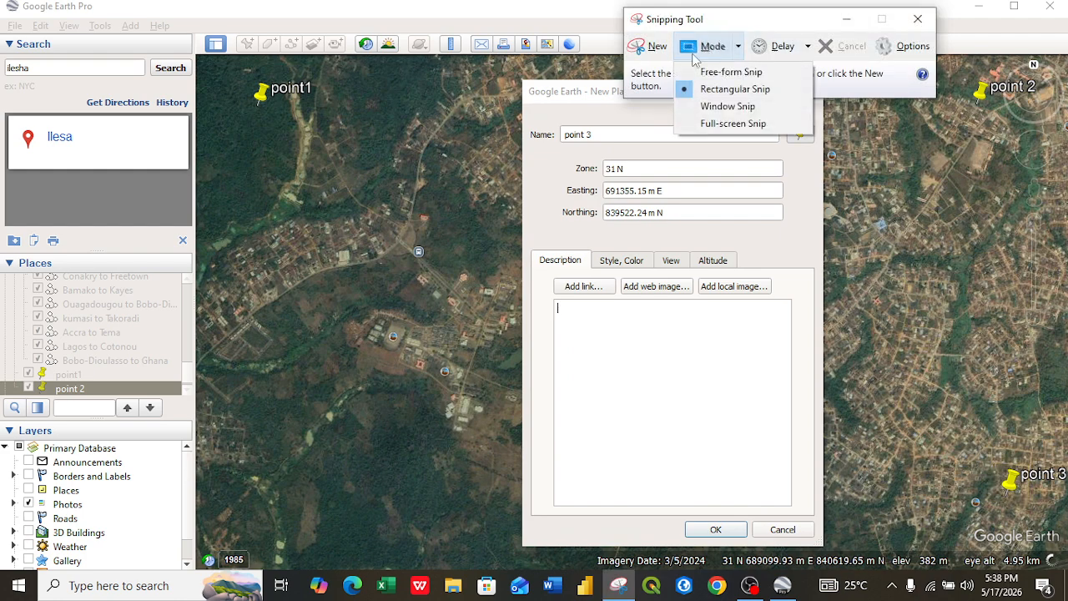
{"action": "left_click", "coordinate": [730, 89]}
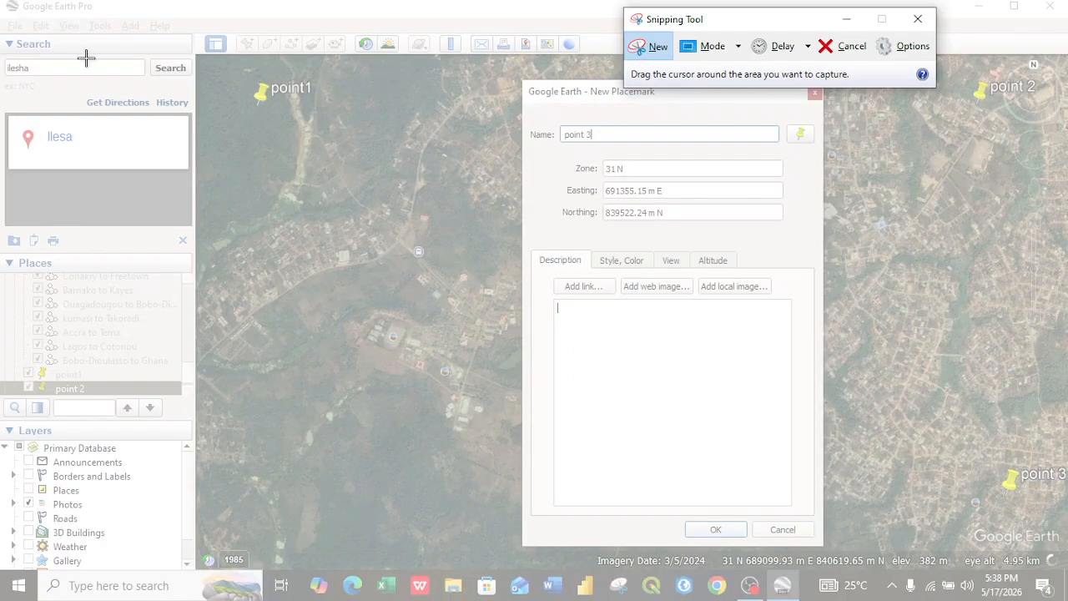
{"action": "left_click_drag", "start_coordinate": [19, 33], "coordinate": [1065, 576]}
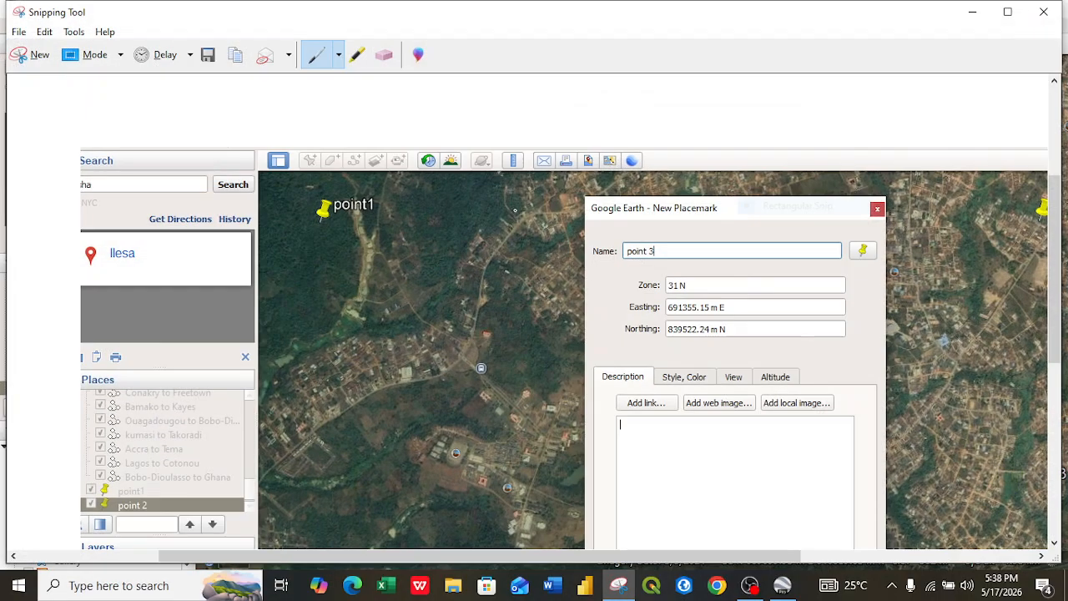
Step: Save the snip in Pictures as PNG named point 3, then close the Snipping Tool
{"action": "left_click", "coordinate": [207, 54]}
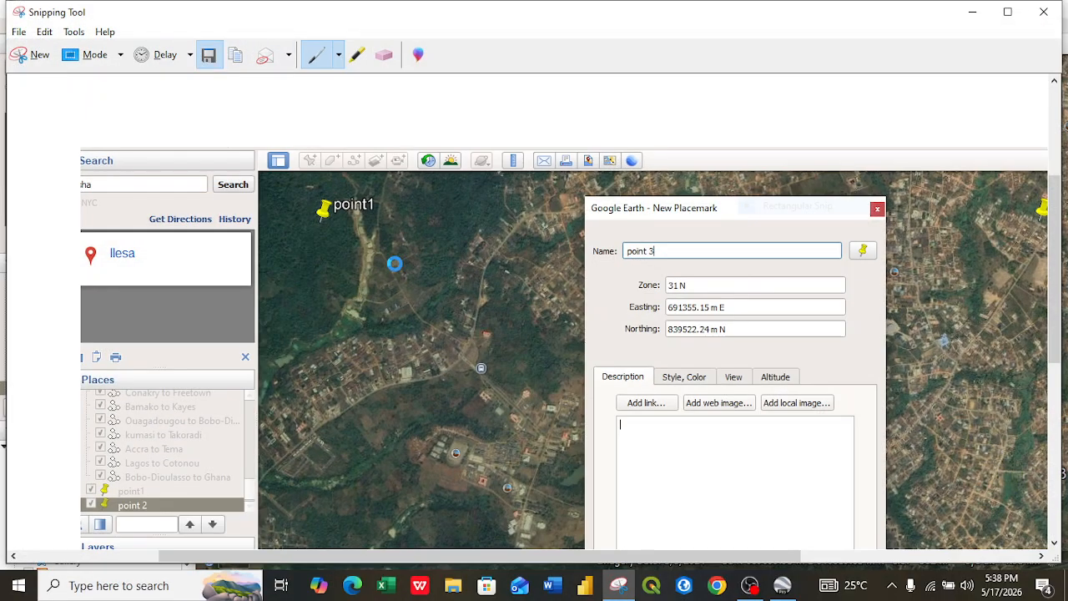
{"action": "key", "text": "BackSpace"}
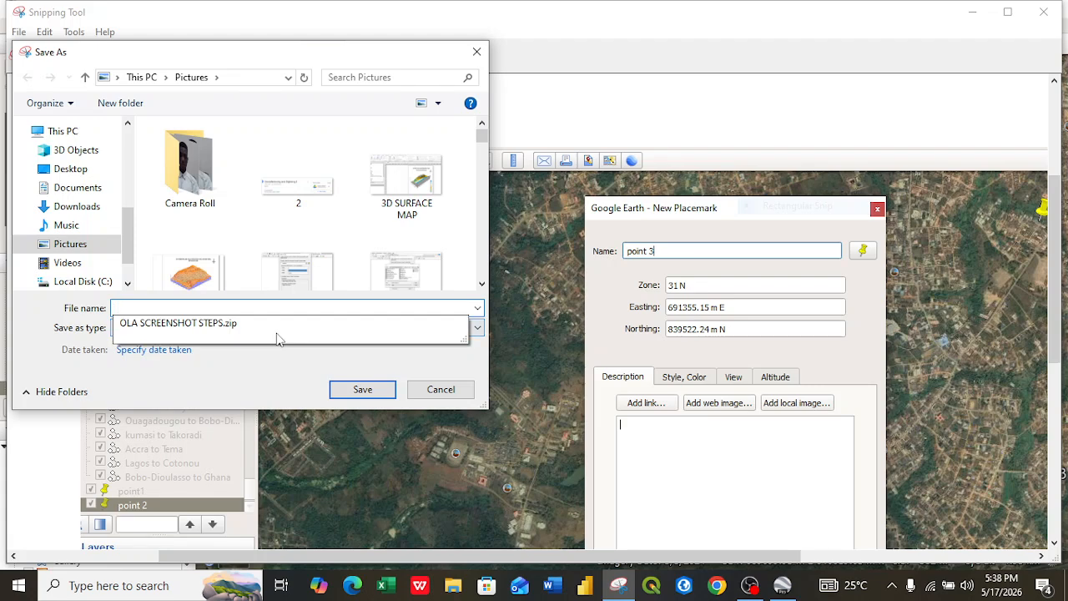
{"action": "type", "text": "poin"}
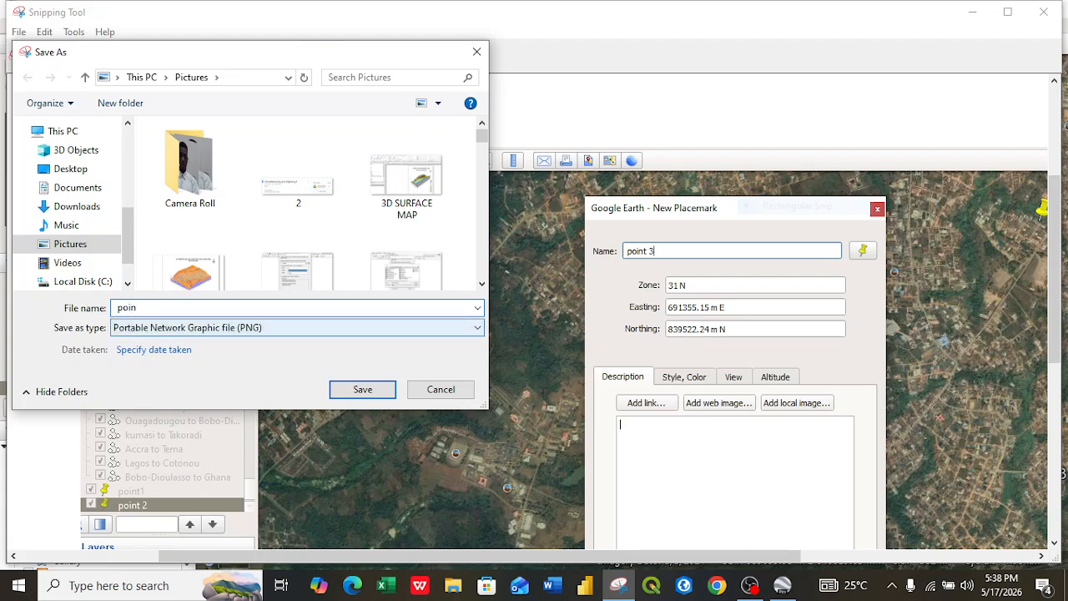
{"action": "type", "text": "t 3"}
{"action": "left_click", "coordinate": [362, 389]}
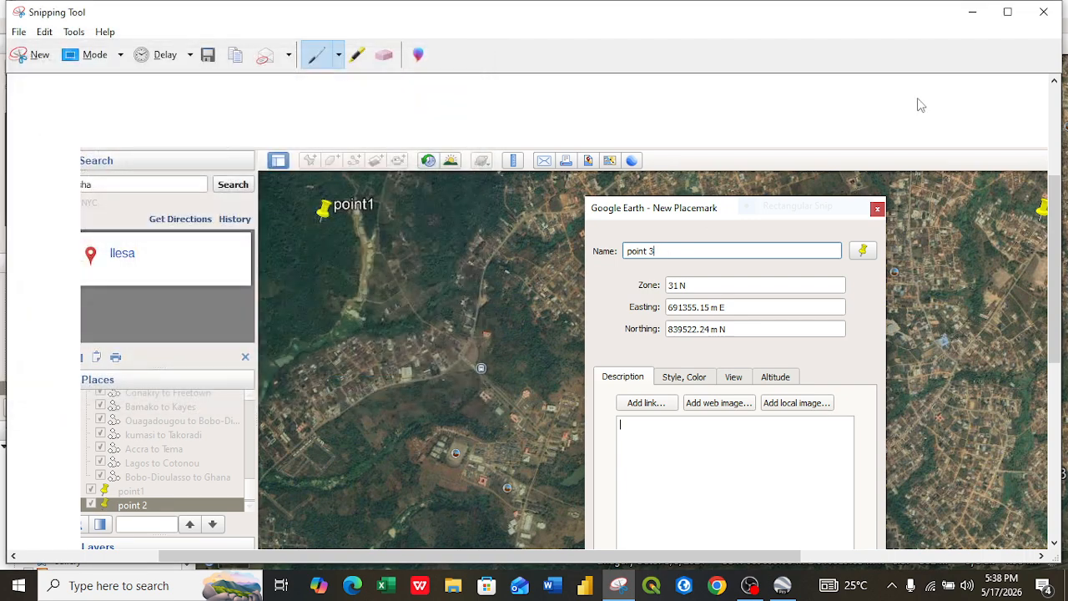
{"action": "left_click", "coordinate": [1043, 12]}
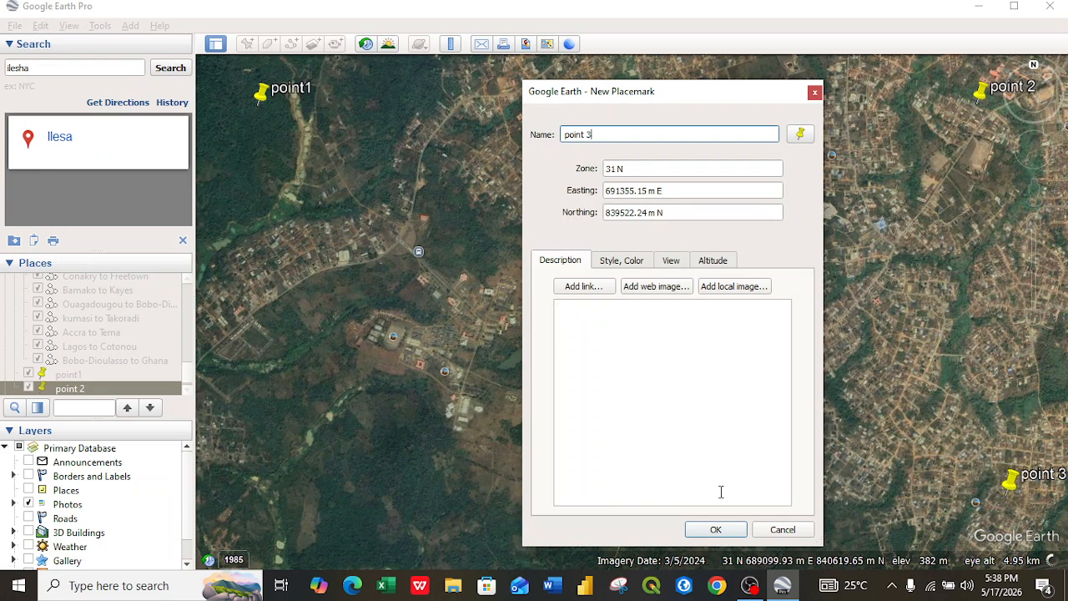
Step: Confirm the point 3 placemark, then add another placemark and move it near the lower-left corner of the map view
{"action": "left_click", "coordinate": [715, 530]}
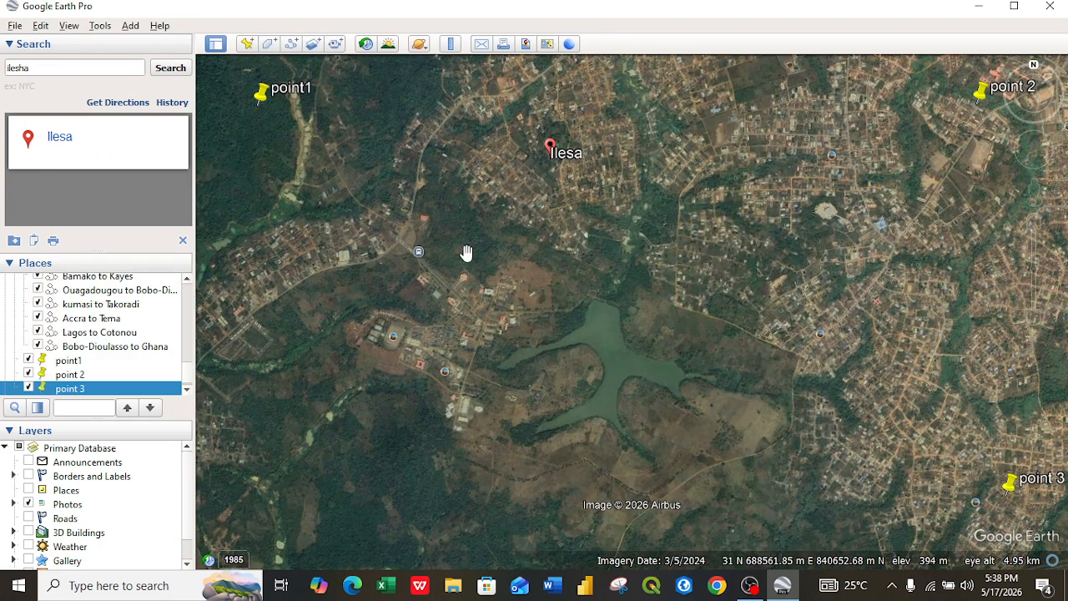
{"action": "left_click", "coordinate": [246, 46]}
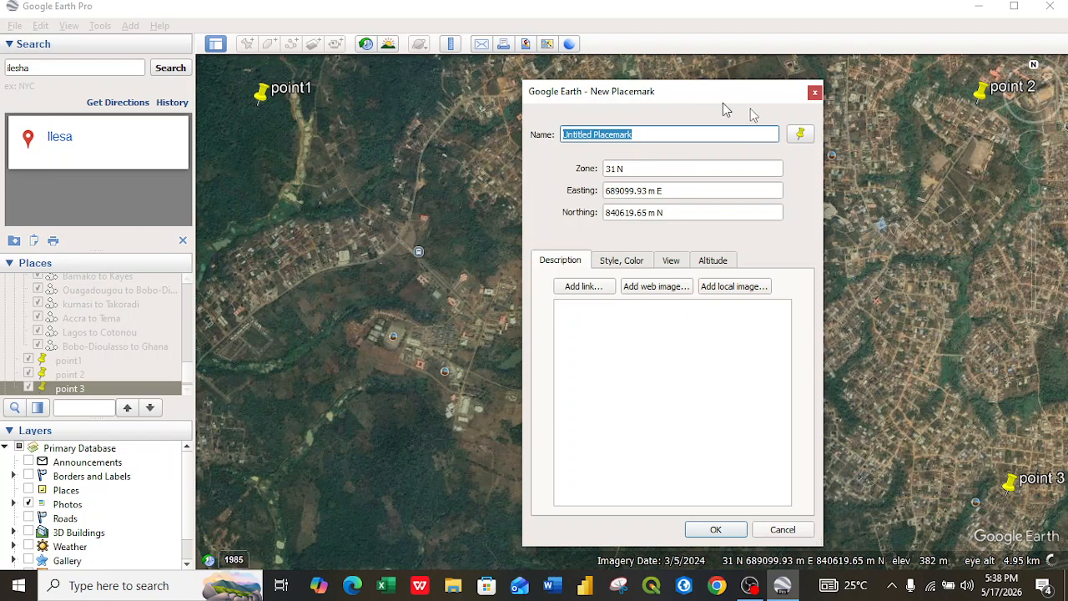
{"action": "left_click_drag", "start_coordinate": [697, 100], "coordinate": [1006, 100]}
{"action": "left_click", "coordinate": [634, 317]}
{"action": "left_click_drag", "start_coordinate": [634, 318], "coordinate": [282, 538]}
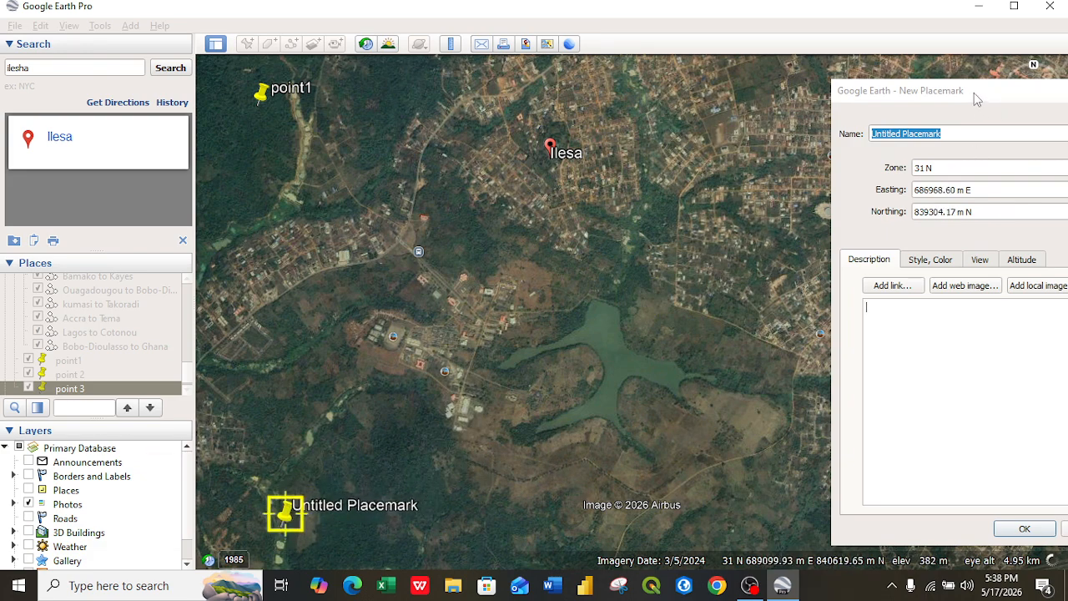
Step: Name the new placemark point 4
{"action": "left_click_drag", "start_coordinate": [899, 90], "coordinate": [557, 69]}
{"action": "key", "text": "BackSpace"}
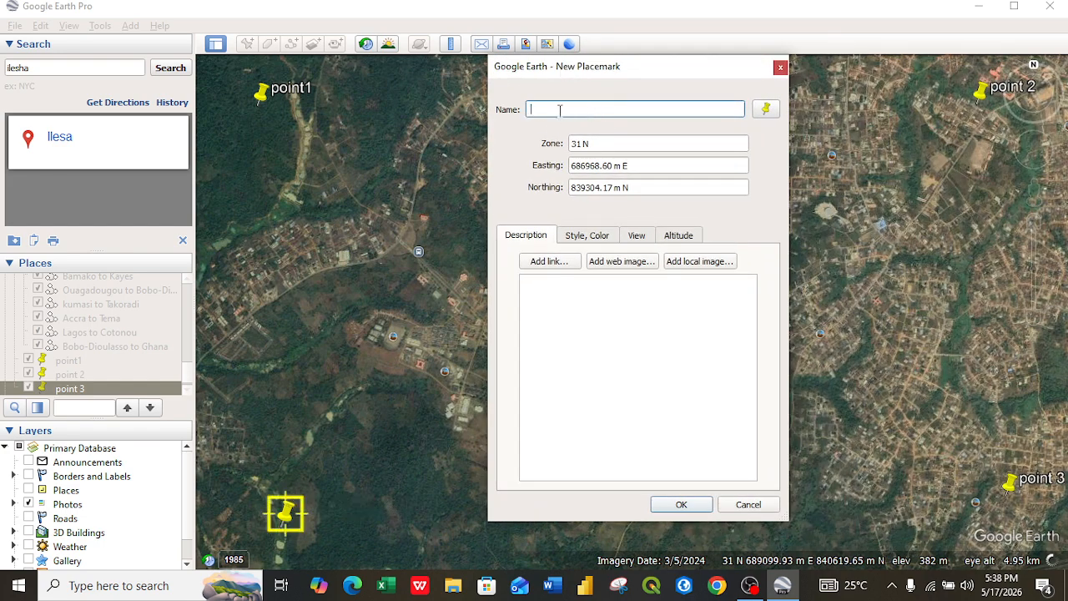
{"action": "type", "text": "poin"}
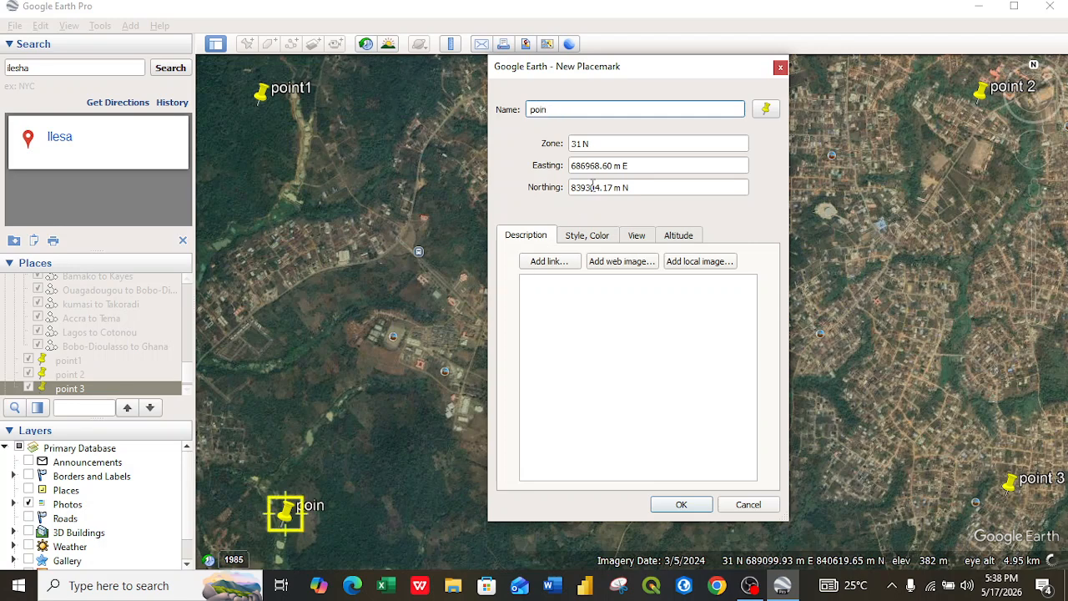
{"action": "type", "text": "t 4"}
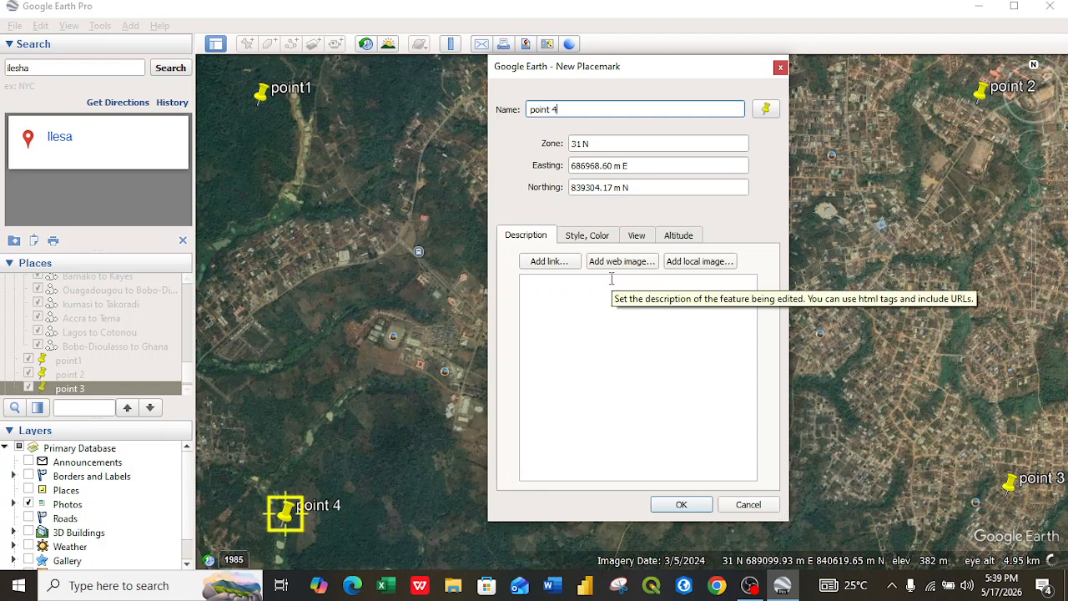
{"action": "left_click", "coordinate": [711, 422]}
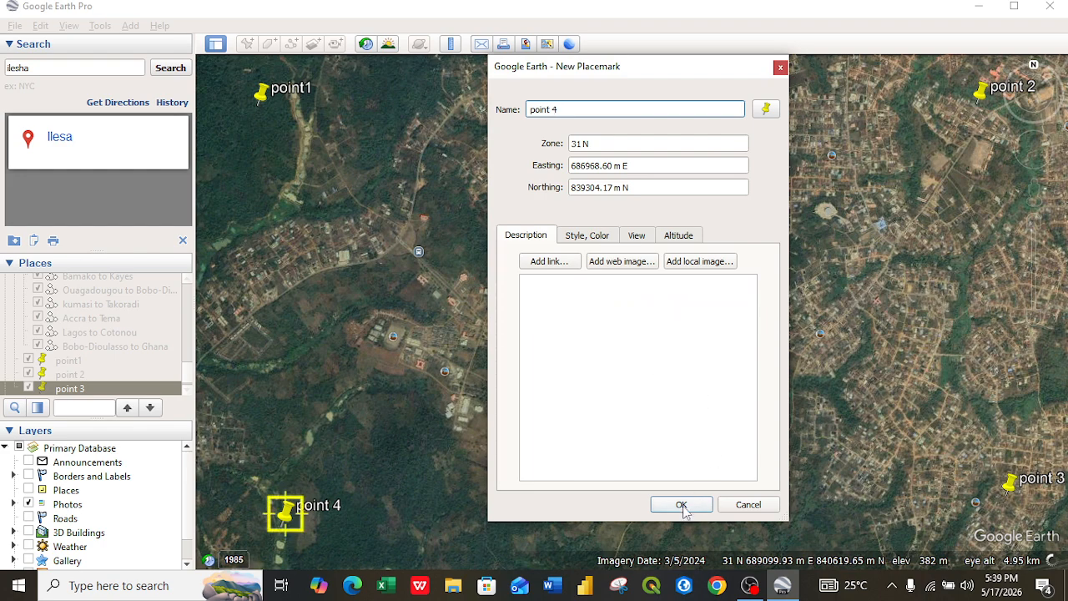
Step: Take a rectangular snip of the screen showing the placemarks and the point 4 dialog
{"action": "left_click", "coordinate": [618, 585]}
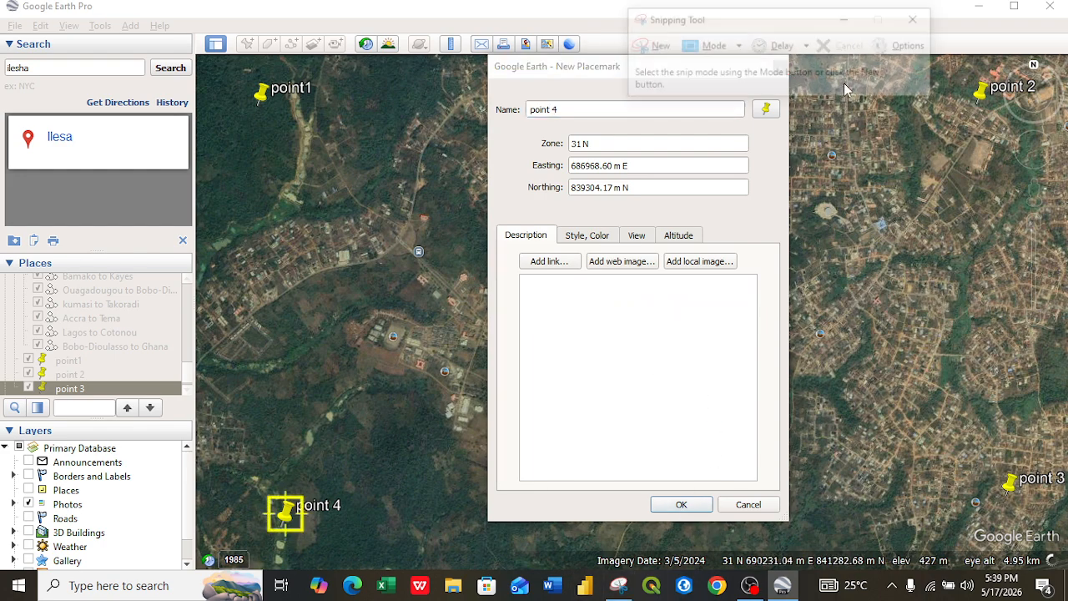
{"action": "left_click", "coordinate": [718, 46]}
{"action": "left_click", "coordinate": [726, 89]}
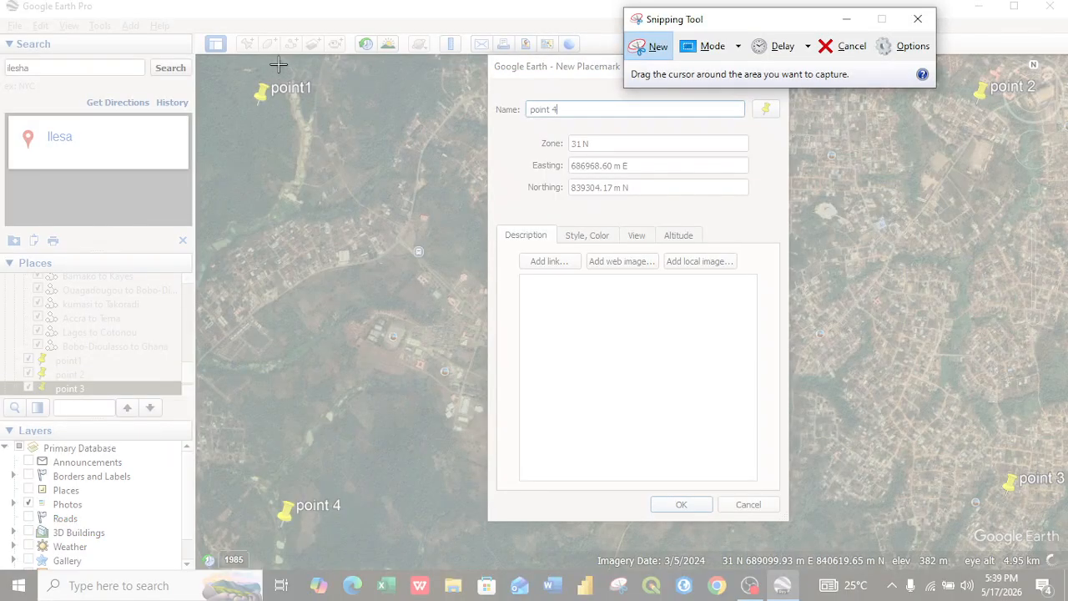
{"action": "left_click_drag", "start_coordinate": [203, 57], "coordinate": [1064, 560]}
Step: Save the snip in Pictures as PNG named poin 4, then close the Snipping Tool
{"action": "left_click", "coordinate": [240, 54]}
{"action": "type", "text": "poin"}
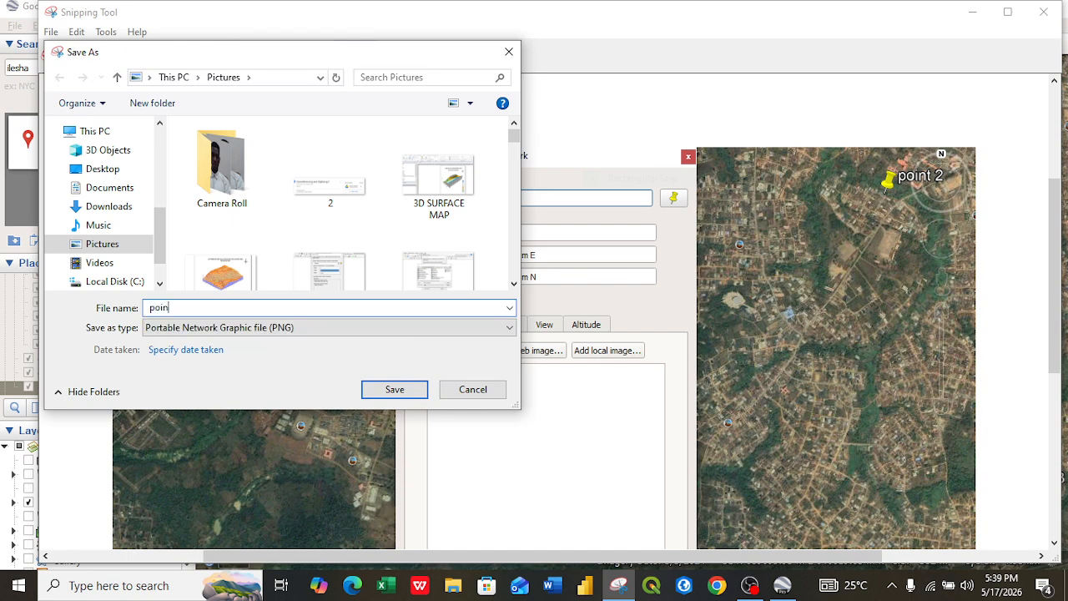
{"action": "type", "text": " 4"}
{"action": "left_click", "coordinate": [398, 391]}
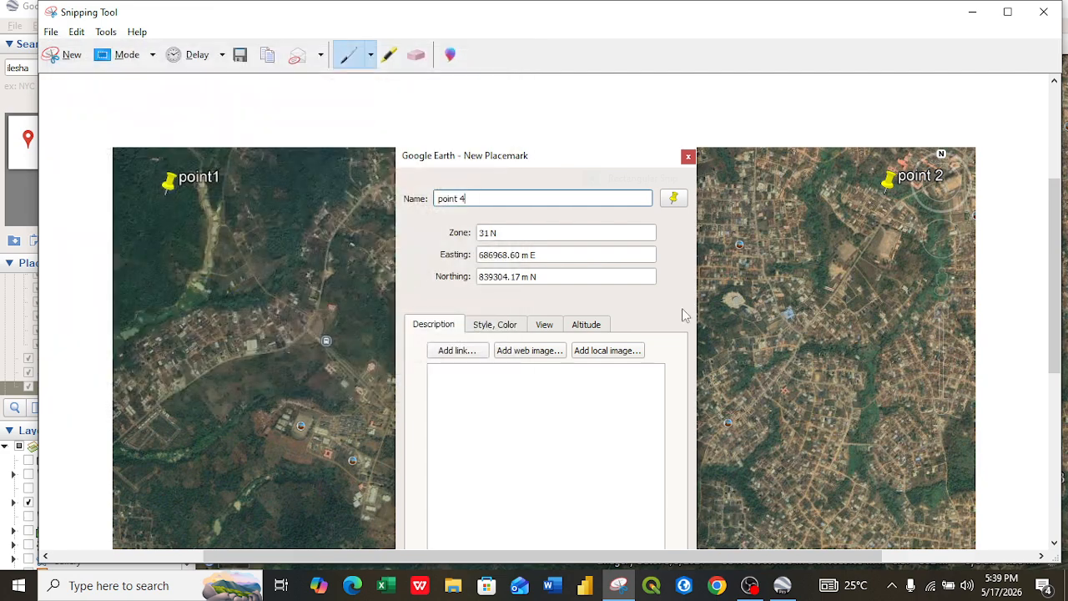
{"action": "left_click", "coordinate": [1044, 13]}
Step: Confirm the point 4 placemark, then in the Save Image map options hide the title, legend, scale and compass
{"action": "left_click", "coordinate": [681, 505]}
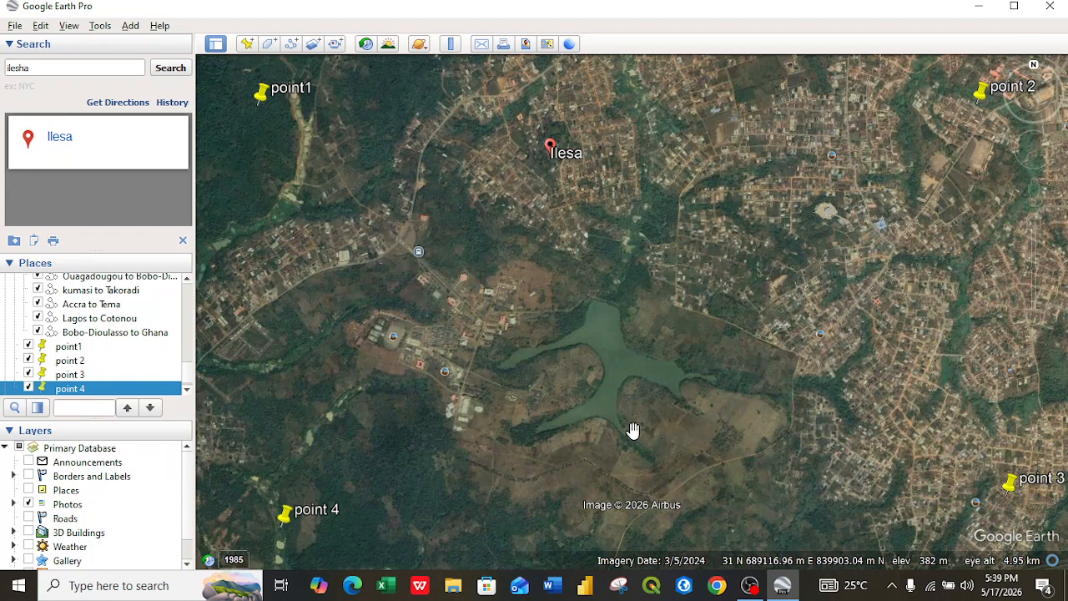
{"action": "left_click", "coordinate": [526, 44]}
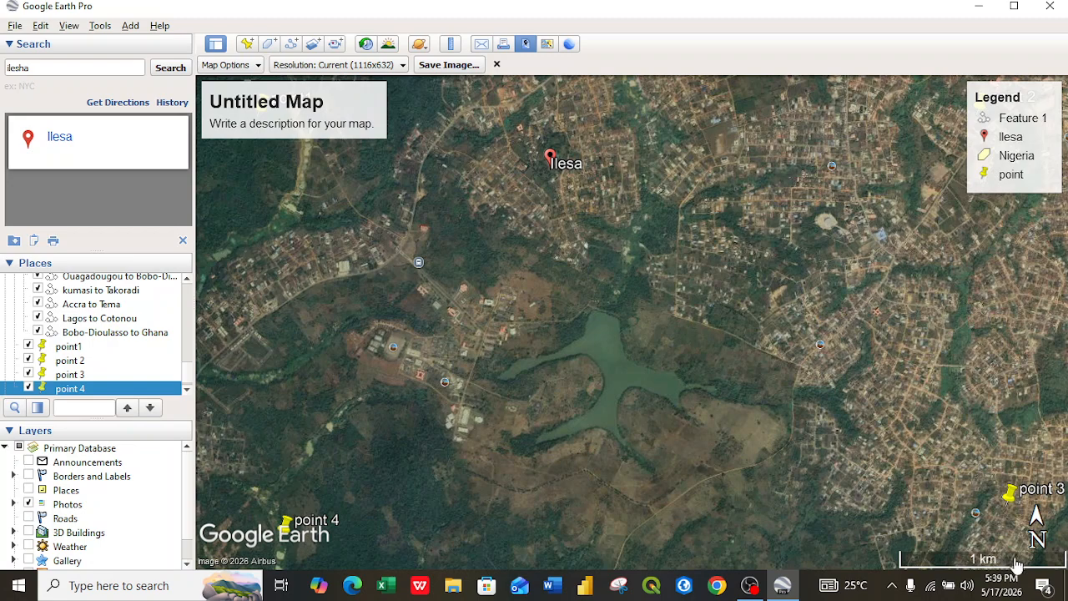
{"action": "left_click", "coordinate": [257, 67]}
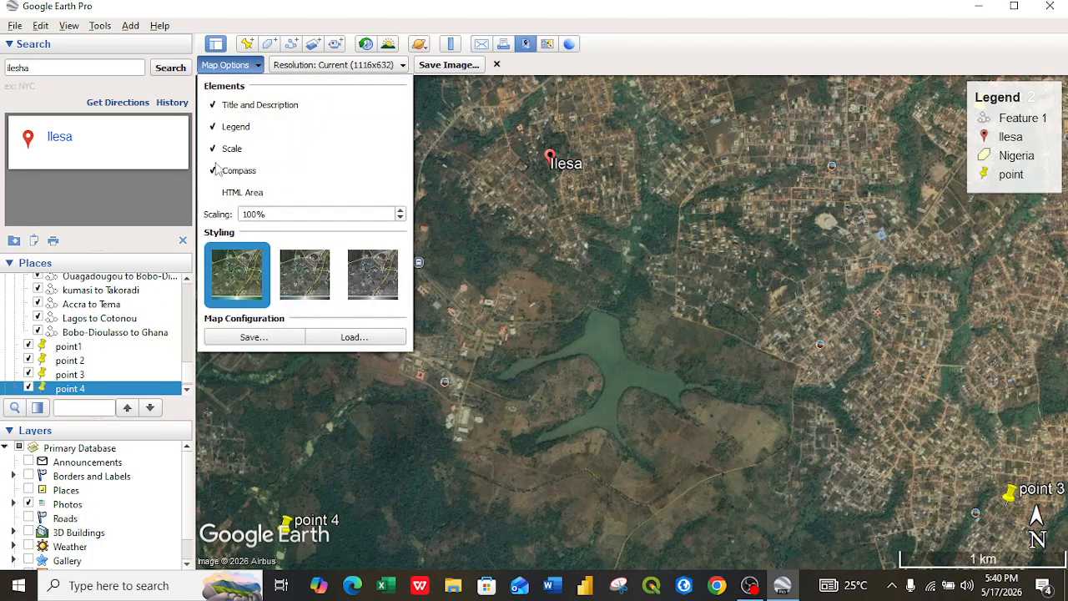
{"action": "left_click", "coordinate": [213, 106]}
{"action": "left_click", "coordinate": [213, 127]}
{"action": "left_click", "coordinate": [213, 149]}
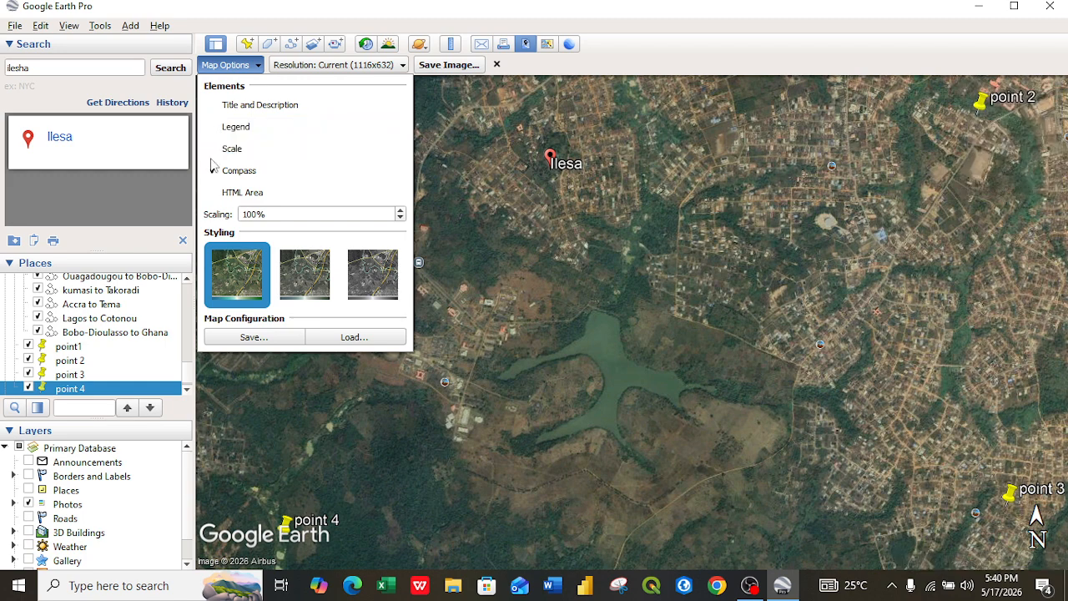
{"action": "left_click", "coordinate": [213, 171]}
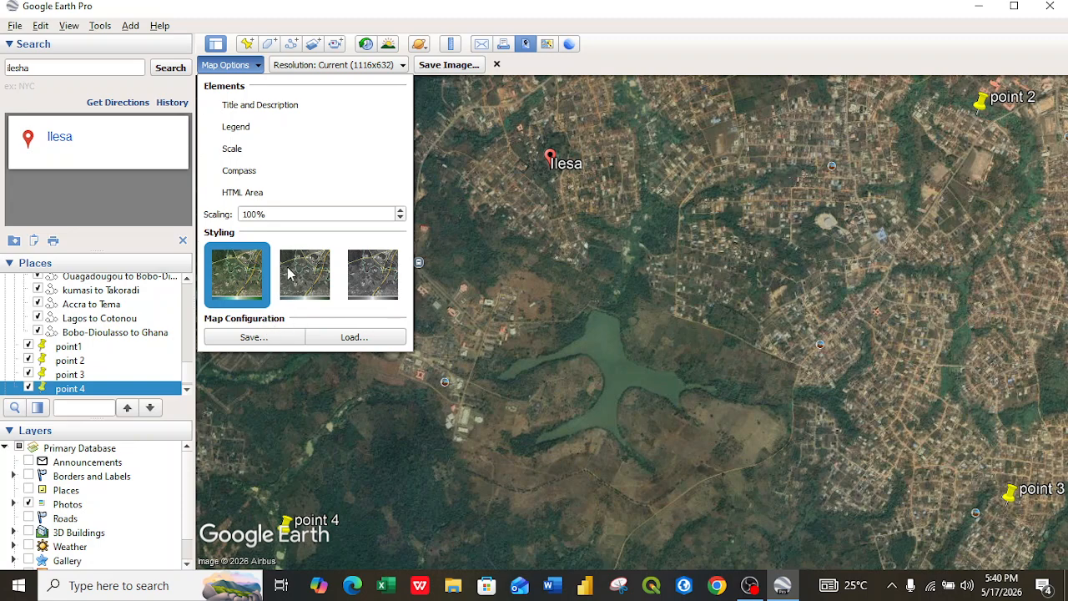
Step: Set the saved image resolution to Maximum (8192x4639)
{"action": "left_click", "coordinate": [302, 67]}
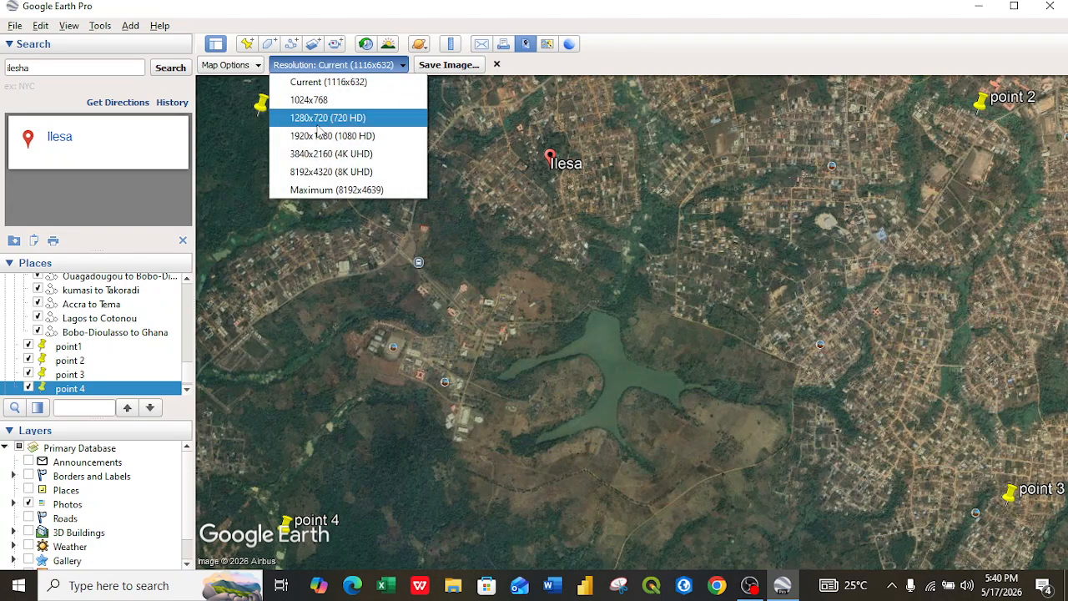
{"action": "left_click", "coordinate": [330, 191]}
{"action": "left_click", "coordinate": [255, 68]}
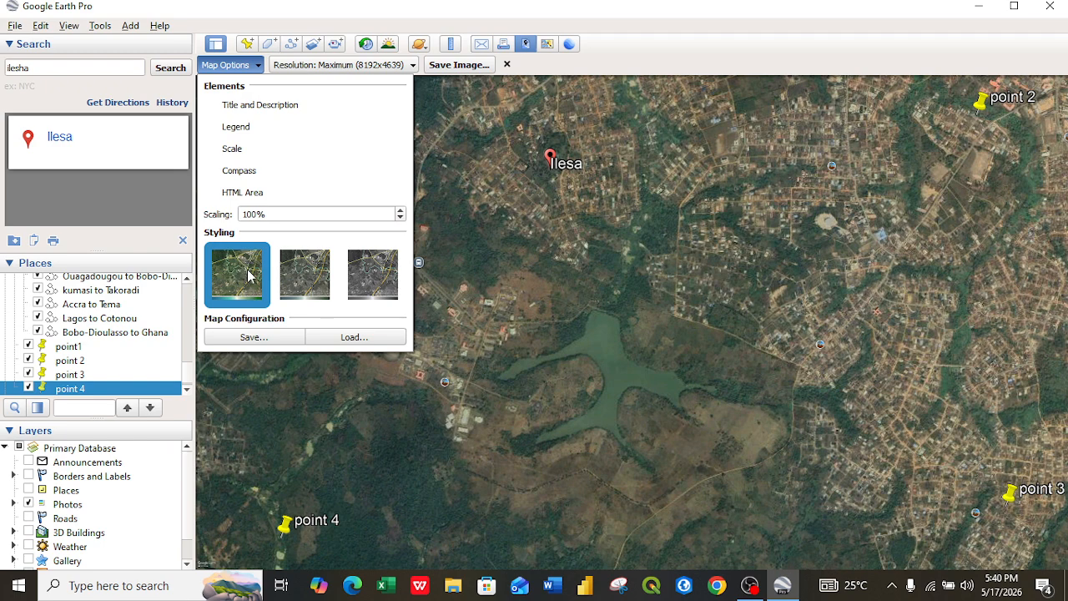
{"action": "left_click", "coordinate": [291, 285]}
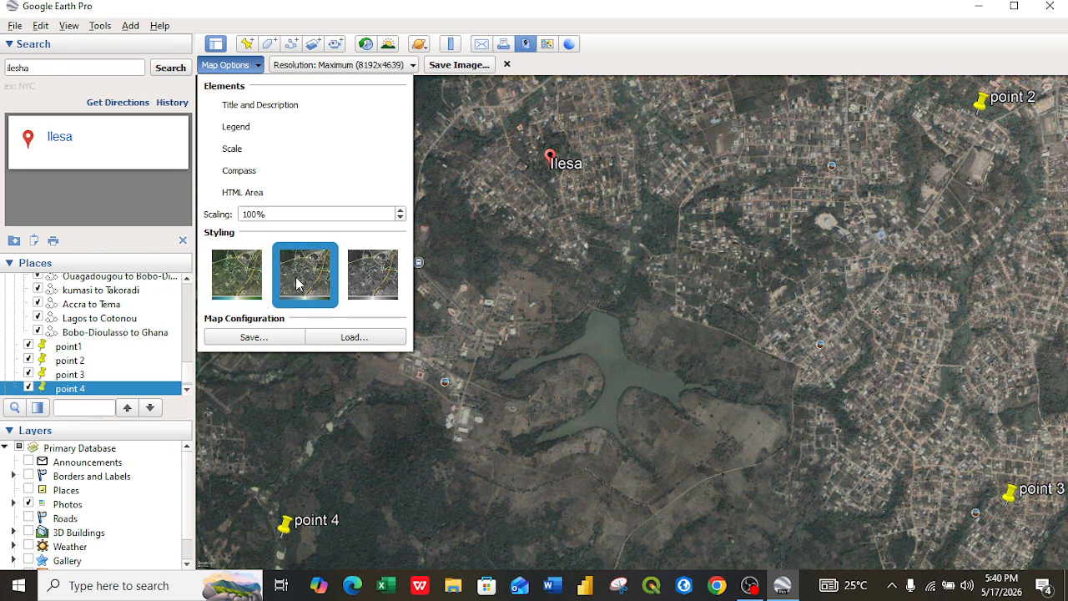
{"action": "left_click", "coordinate": [238, 279]}
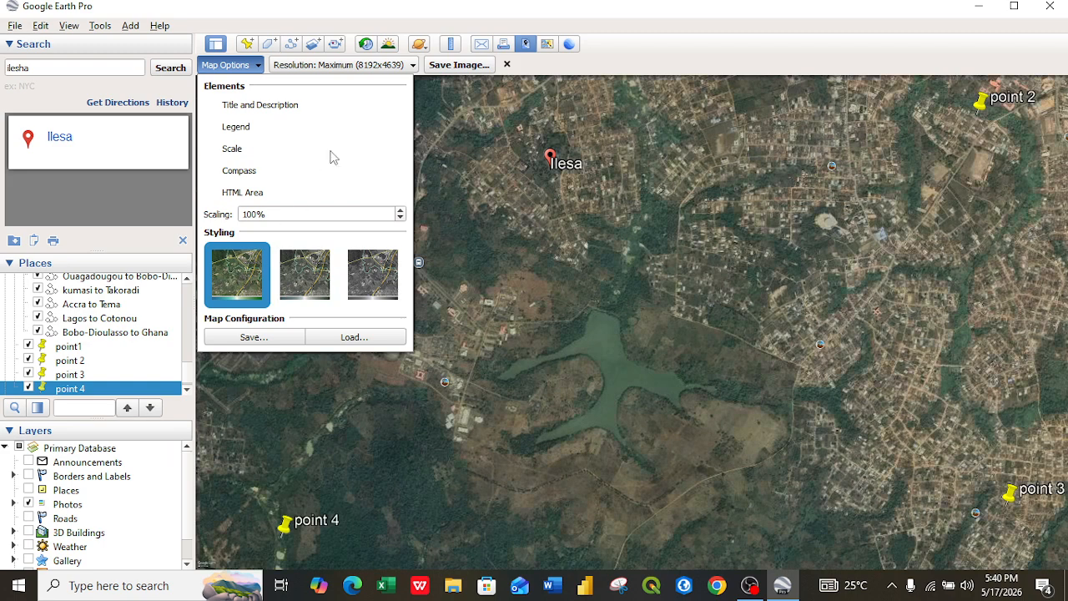
Step: Save the map image as raster image Ilesha in the NEW GIS WORK folder on Local Disk (C:)
{"action": "left_click", "coordinate": [459, 65]}
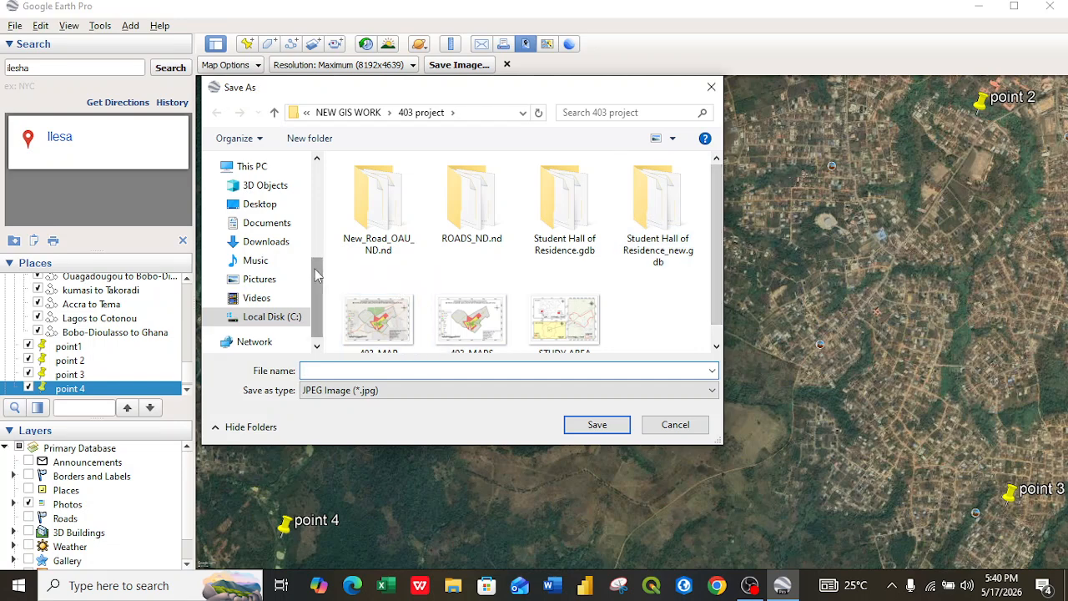
{"action": "left_click_drag", "start_coordinate": [318, 259], "coordinate": [316, 188]}
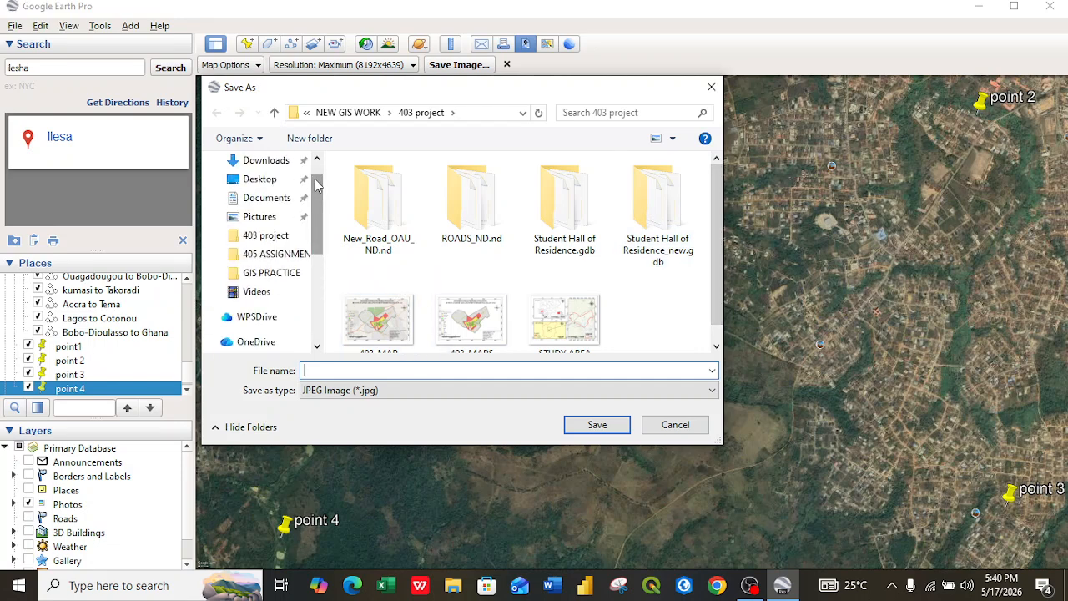
{"action": "left_click_drag", "start_coordinate": [317, 219], "coordinate": [428, 17]}
{"action": "left_click", "coordinate": [350, 113]}
{"action": "left_click", "coordinate": [349, 113]}
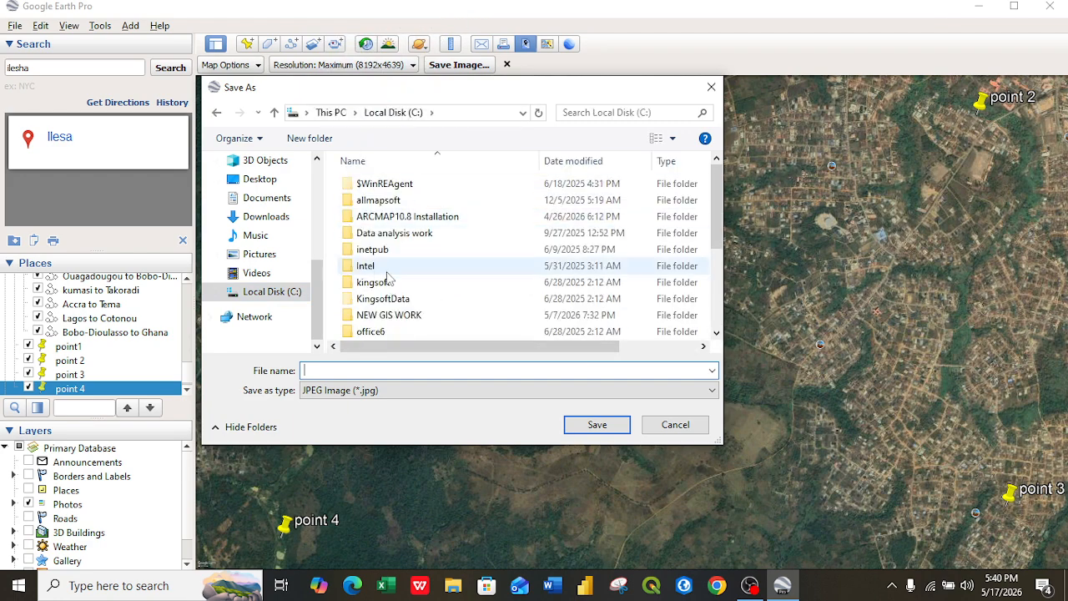
{"action": "double_click", "coordinate": [417, 315]}
{"action": "left_click", "coordinate": [338, 373]}
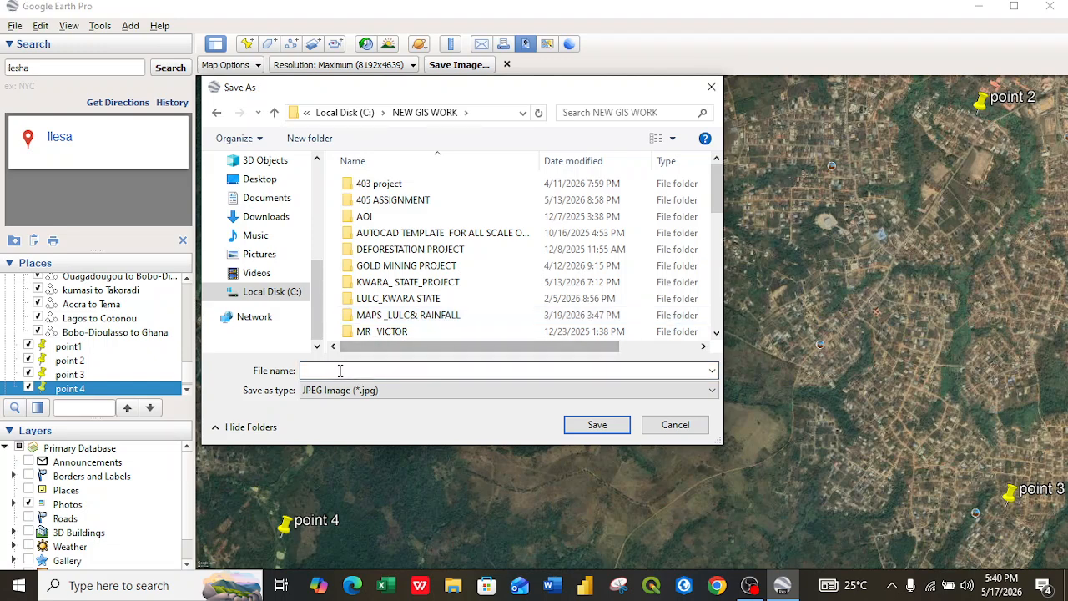
{"action": "type", "text": "ras"}
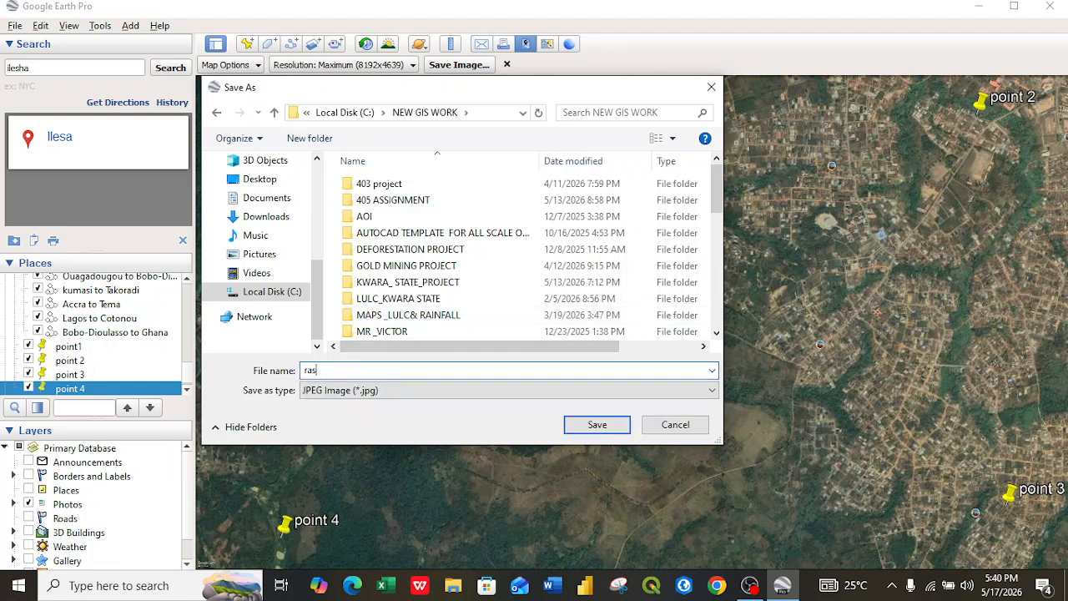
{"action": "type", "text": "ter image Ilesha"}
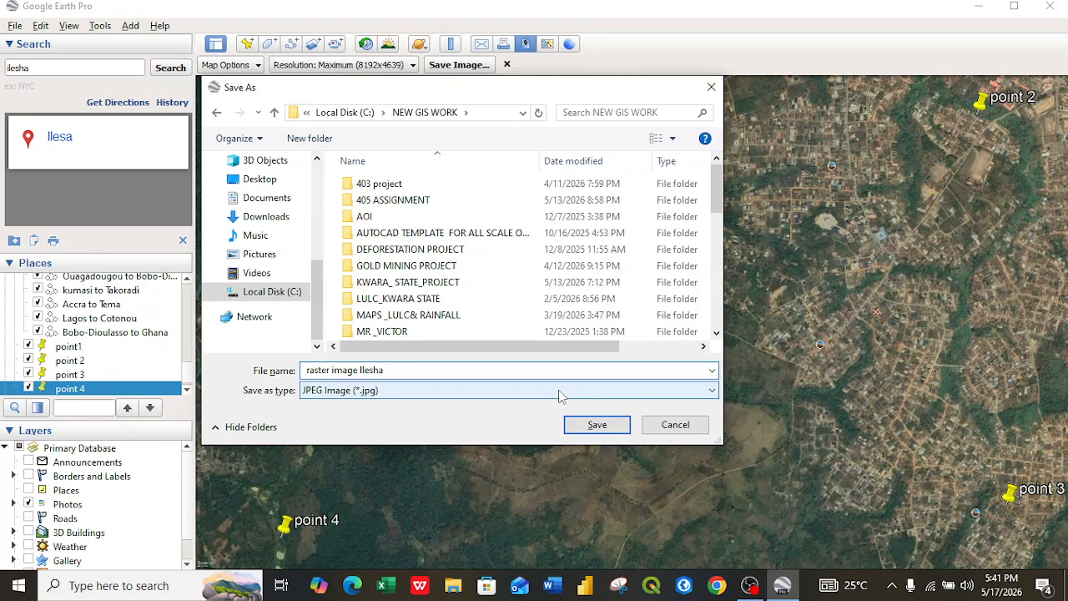
{"action": "left_click", "coordinate": [598, 425]}
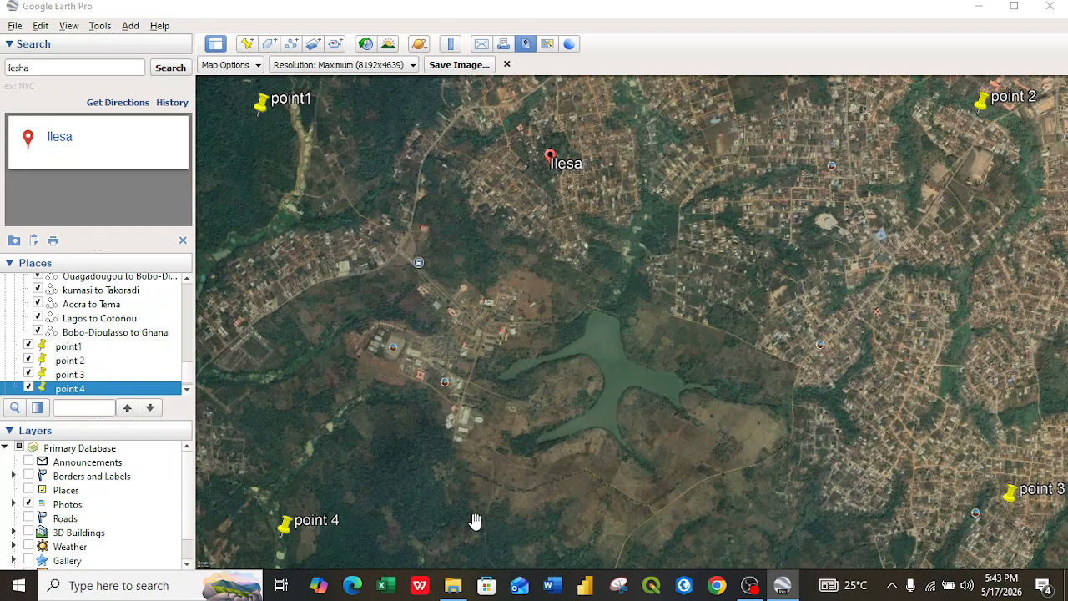
Step: Open the exported raster image Ilesha from the NEW GIS WORK folder in File Explorer to view it
{"action": "left_click", "coordinate": [453, 585]}
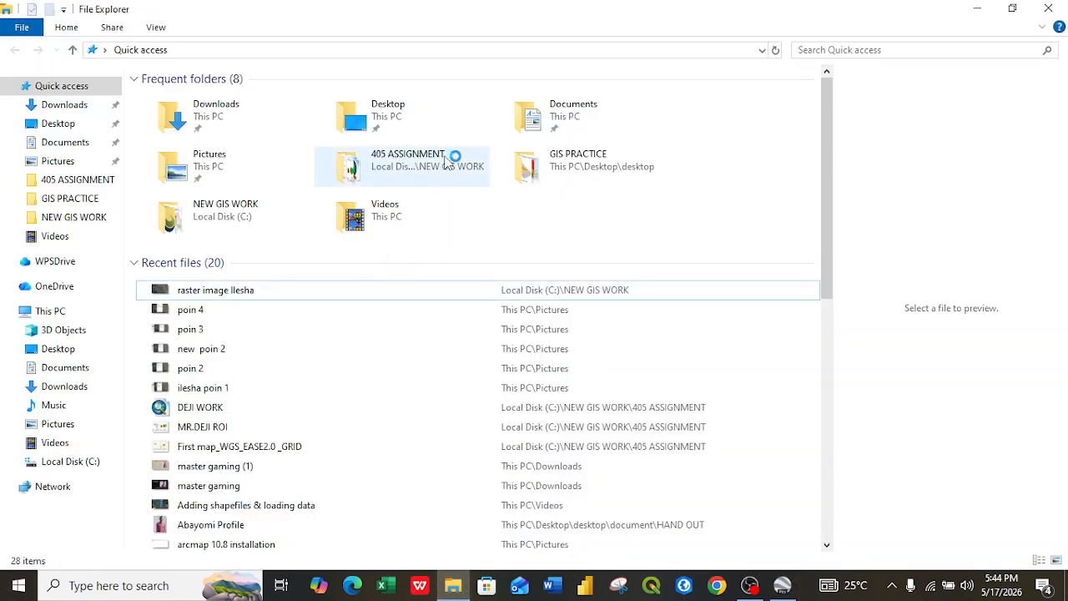
{"action": "left_click", "coordinate": [233, 213]}
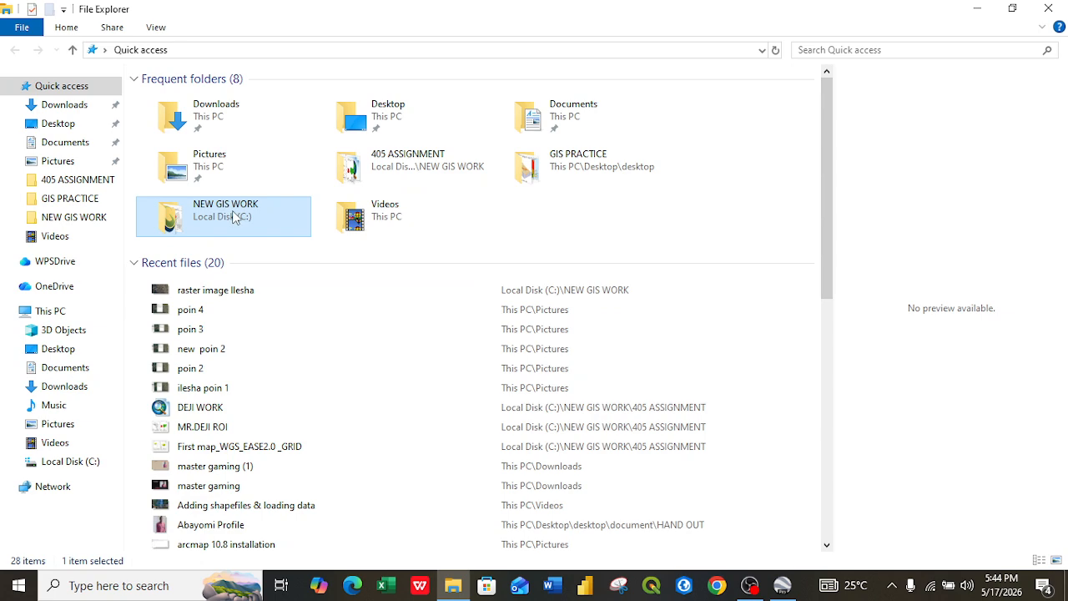
{"action": "double_click", "coordinate": [234, 216]}
{"action": "left_click", "coordinate": [290, 211]}
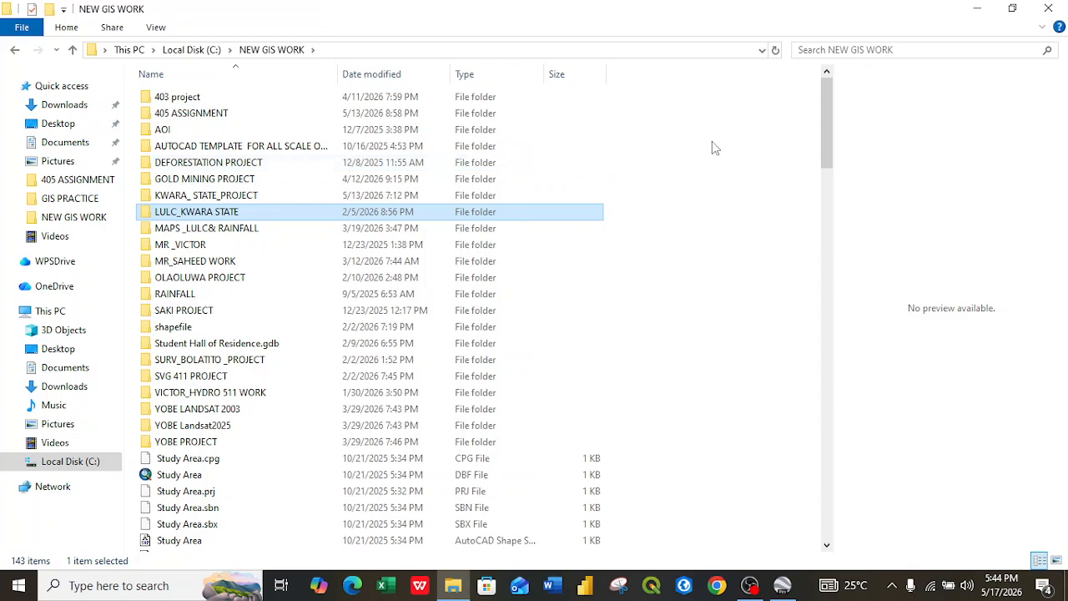
{"action": "left_click_drag", "start_coordinate": [827, 113], "coordinate": [847, 403]}
{"action": "left_click_drag", "start_coordinate": [853, 444], "coordinate": [868, 475]}
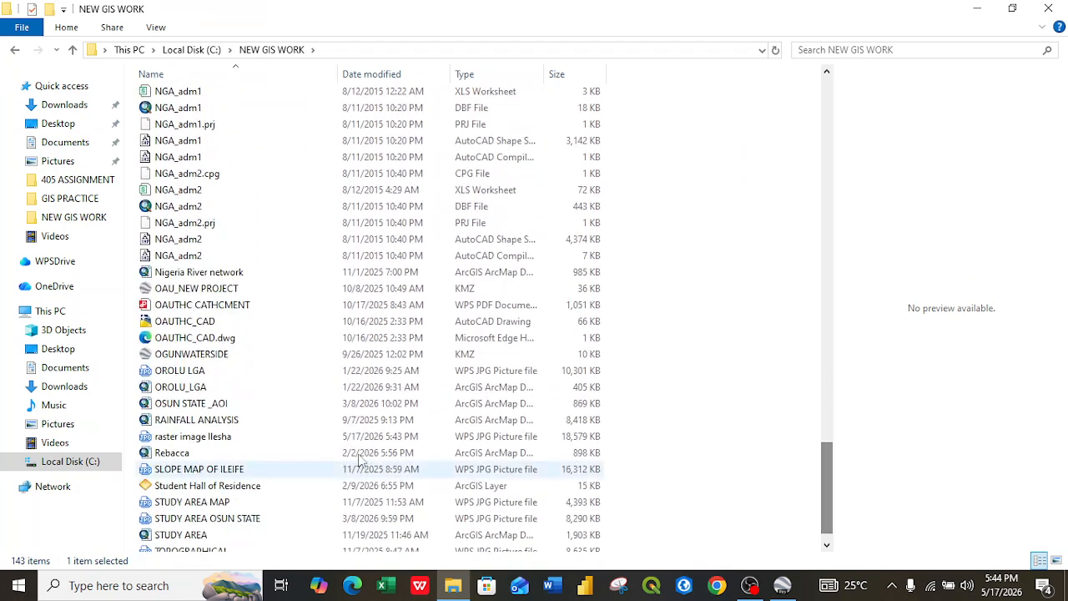
{"action": "left_click", "coordinate": [146, 439]}
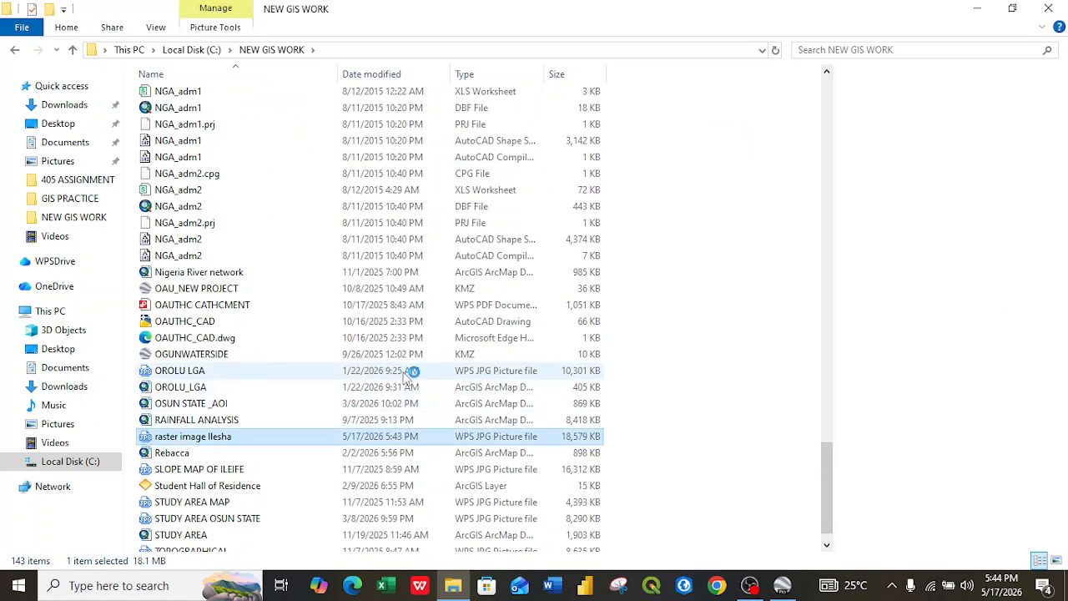
{"action": "double_click", "coordinate": [189, 436]}
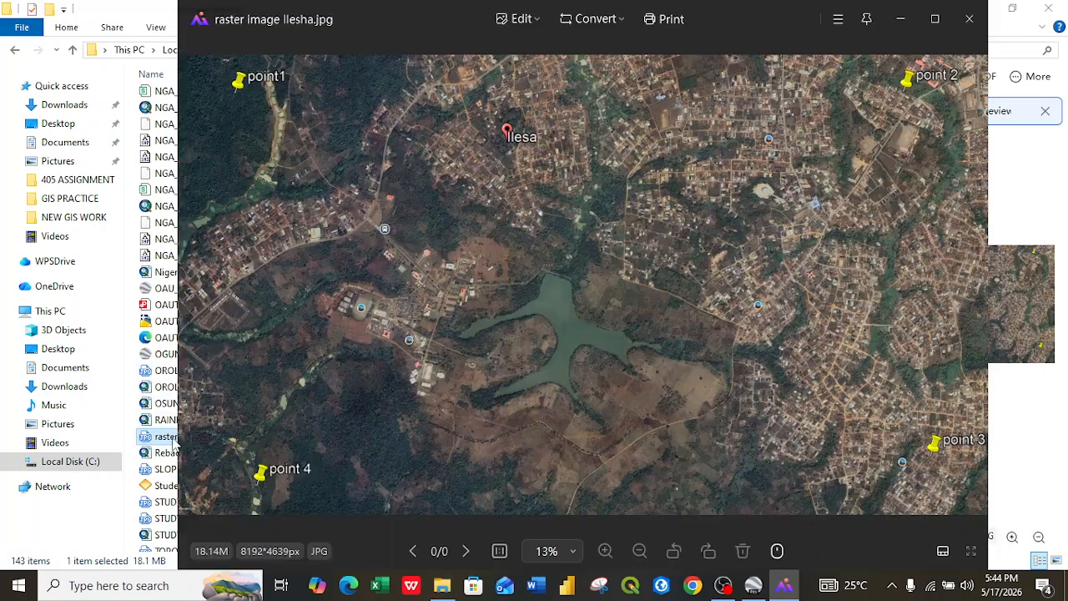